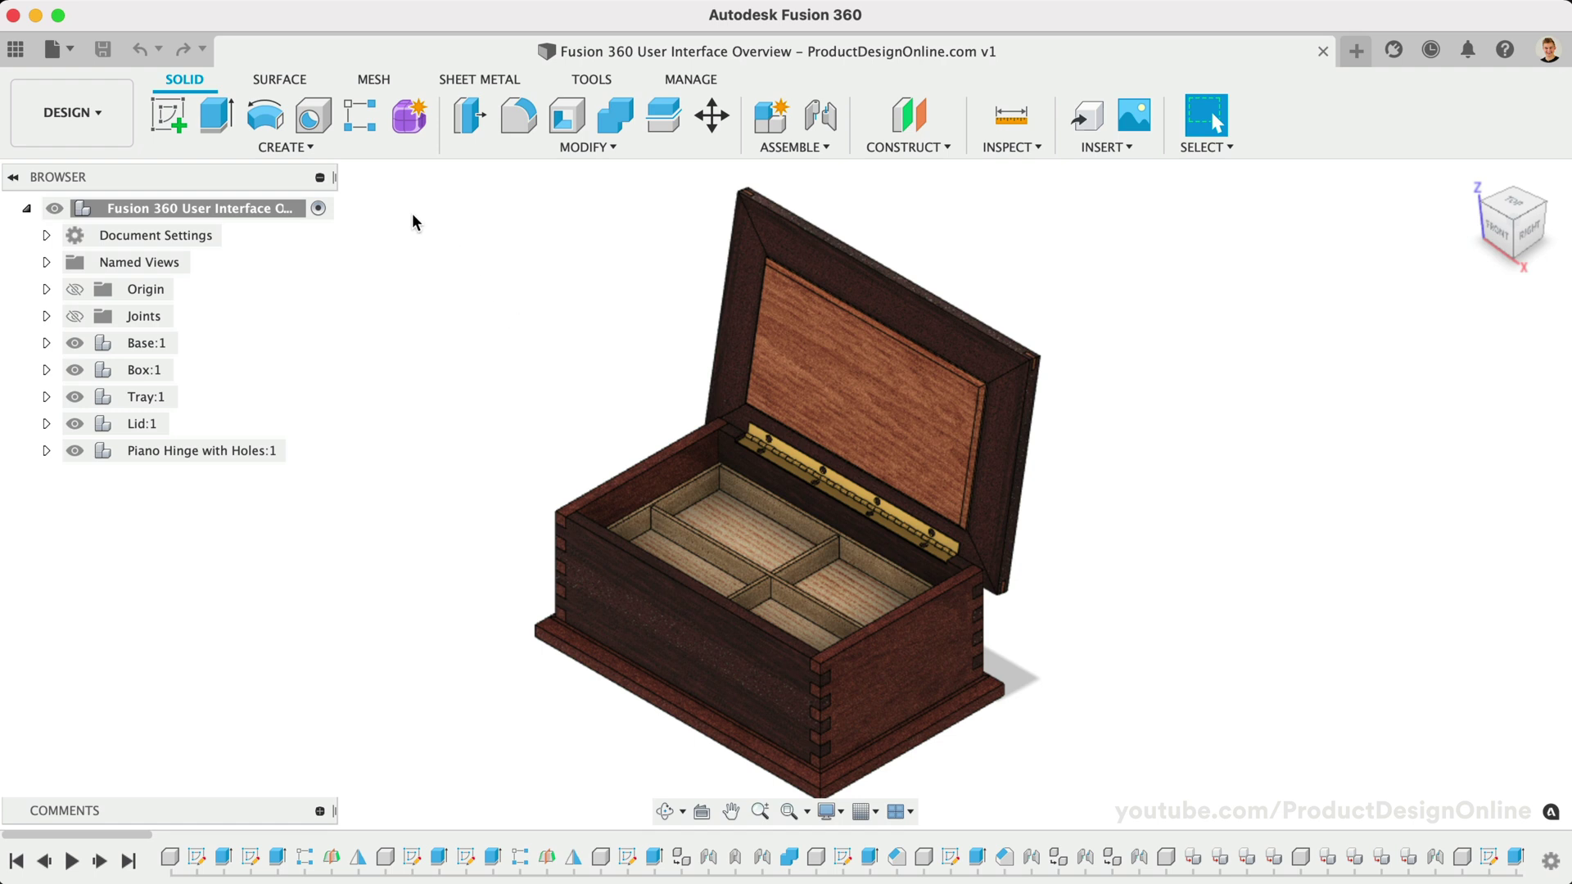
- Browse the data panel's team list and Product Design Online project, then return to All Projects
{"action": "left_click", "coordinate": [15, 52]}
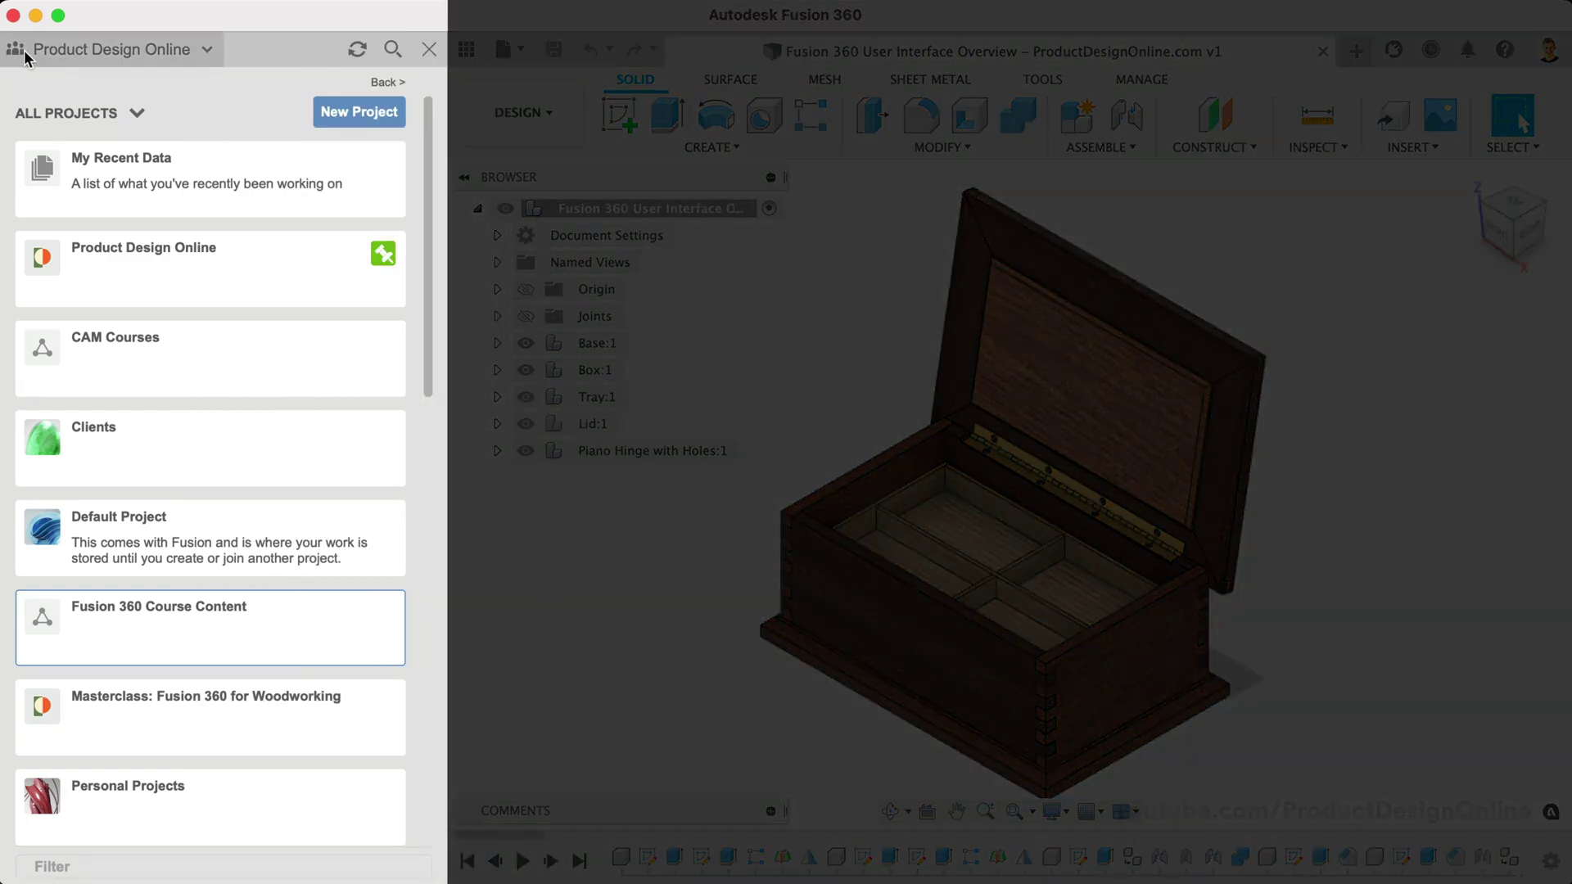
{"action": "left_click", "coordinate": [208, 50]}
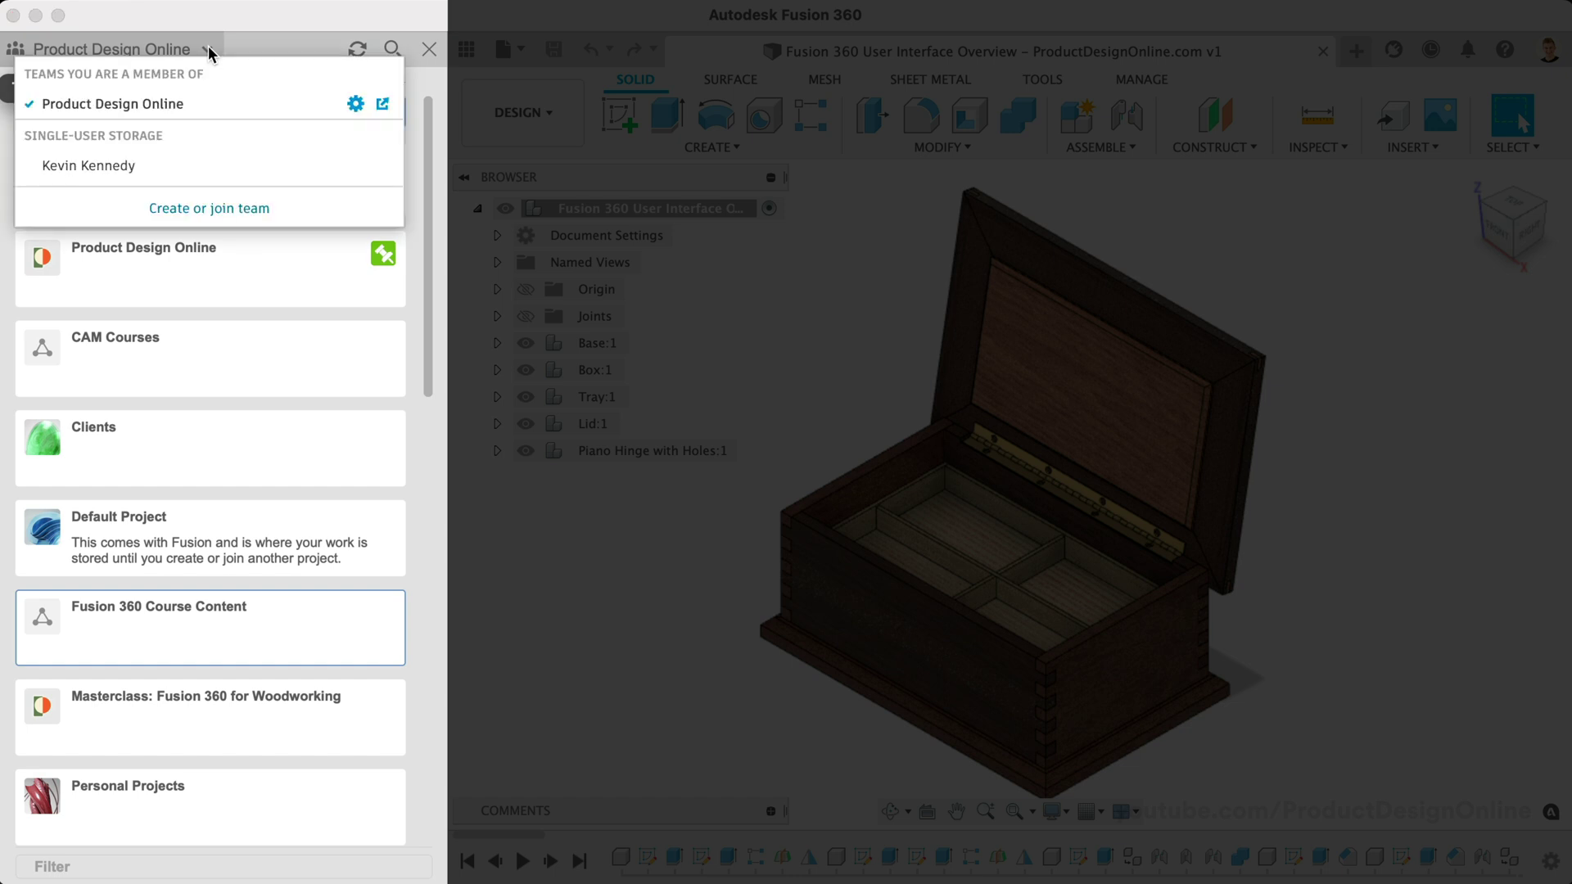
{"action": "left_click", "coordinate": [208, 49]}
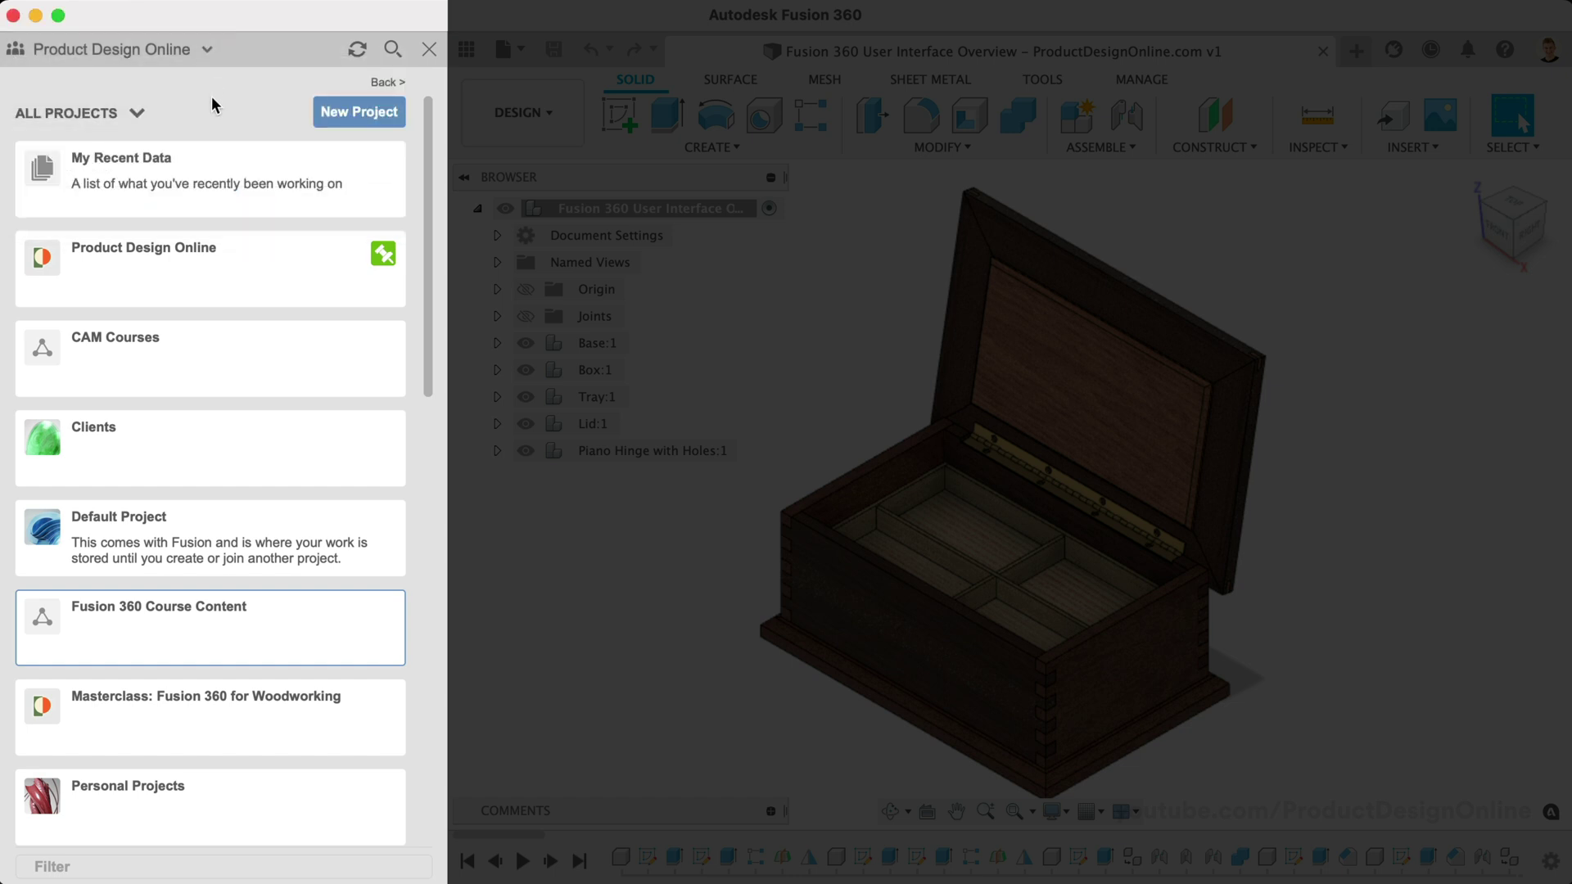
{"action": "left_click", "coordinate": [257, 248]}
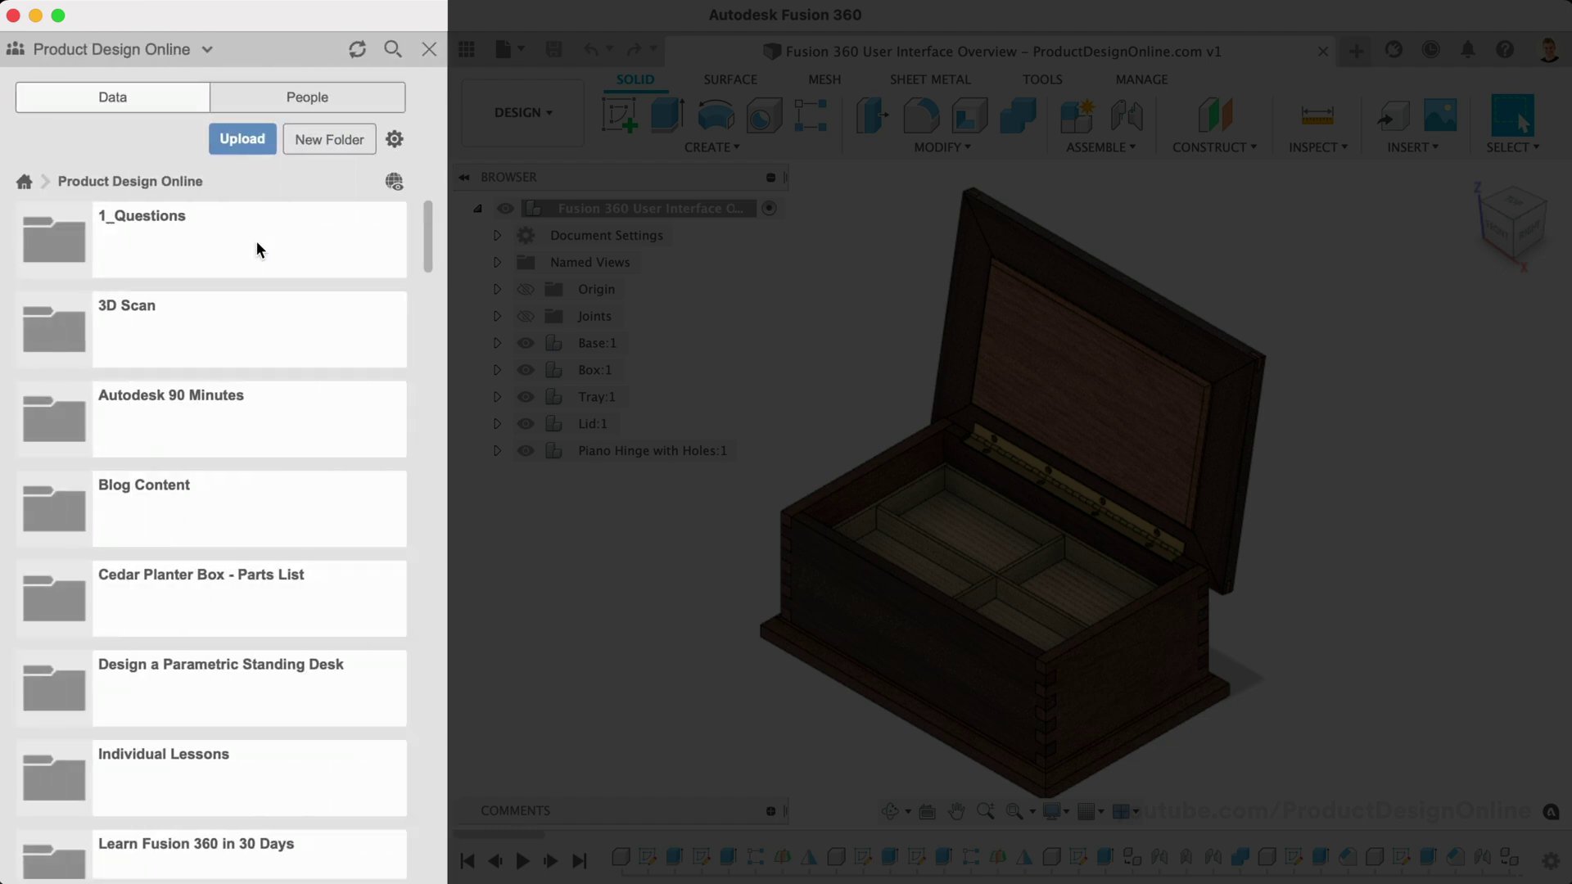
{"action": "scroll", "coordinate": [246, 233], "scroll_direction": "down", "scroll_amount": 3}
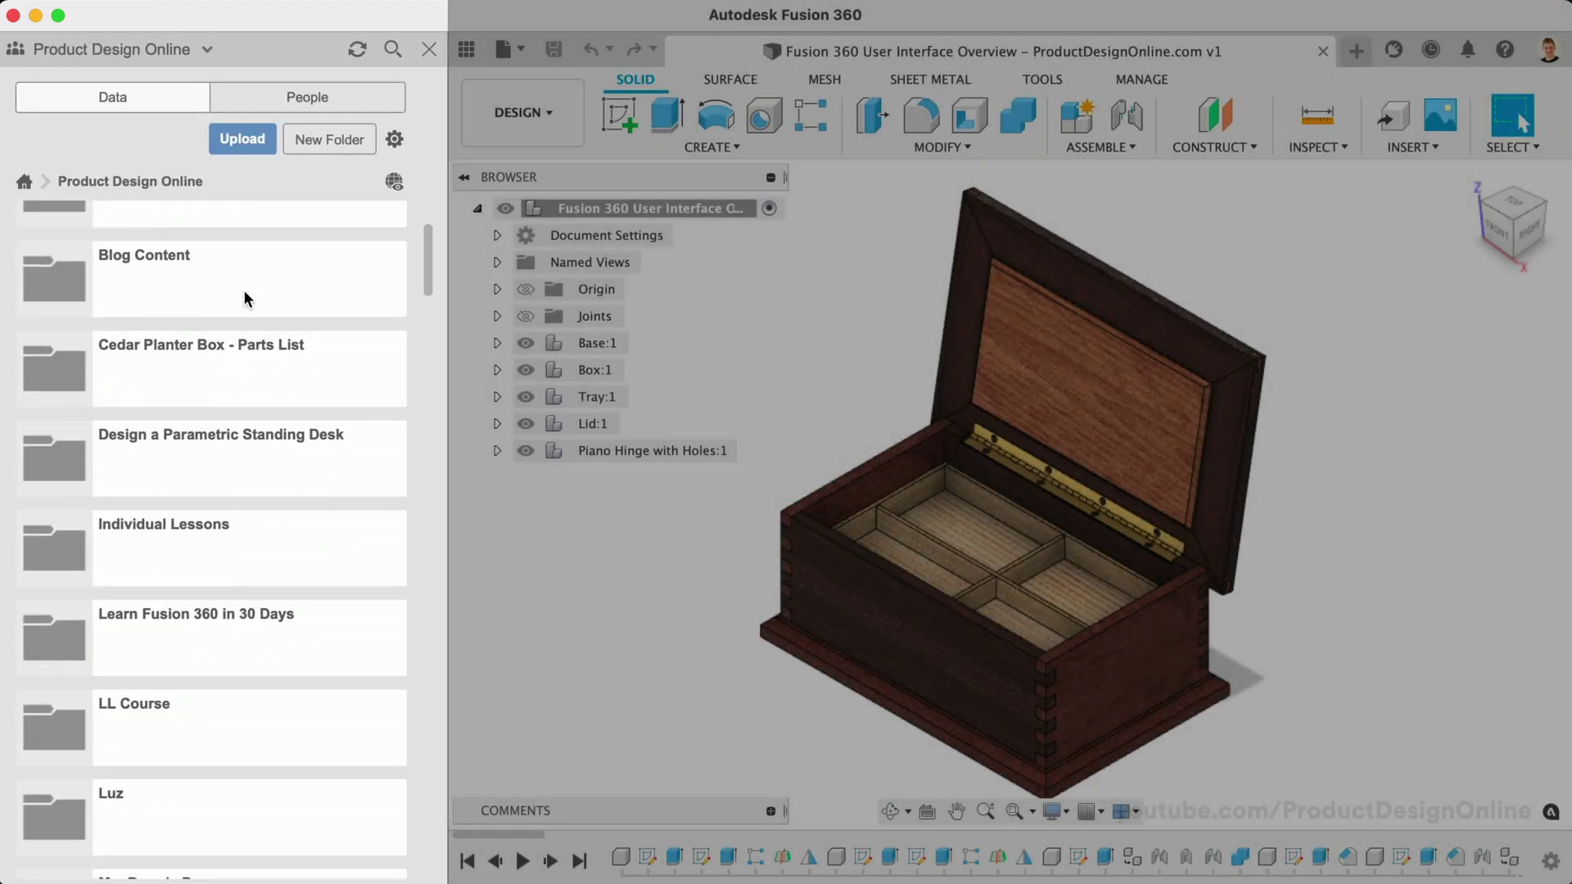
{"action": "scroll", "coordinate": [246, 232], "scroll_direction": "down", "scroll_amount": 2}
{"action": "scroll", "coordinate": [169, 228], "scroll_direction": "up", "scroll_amount": 5}
{"action": "left_click", "coordinate": [25, 182]}
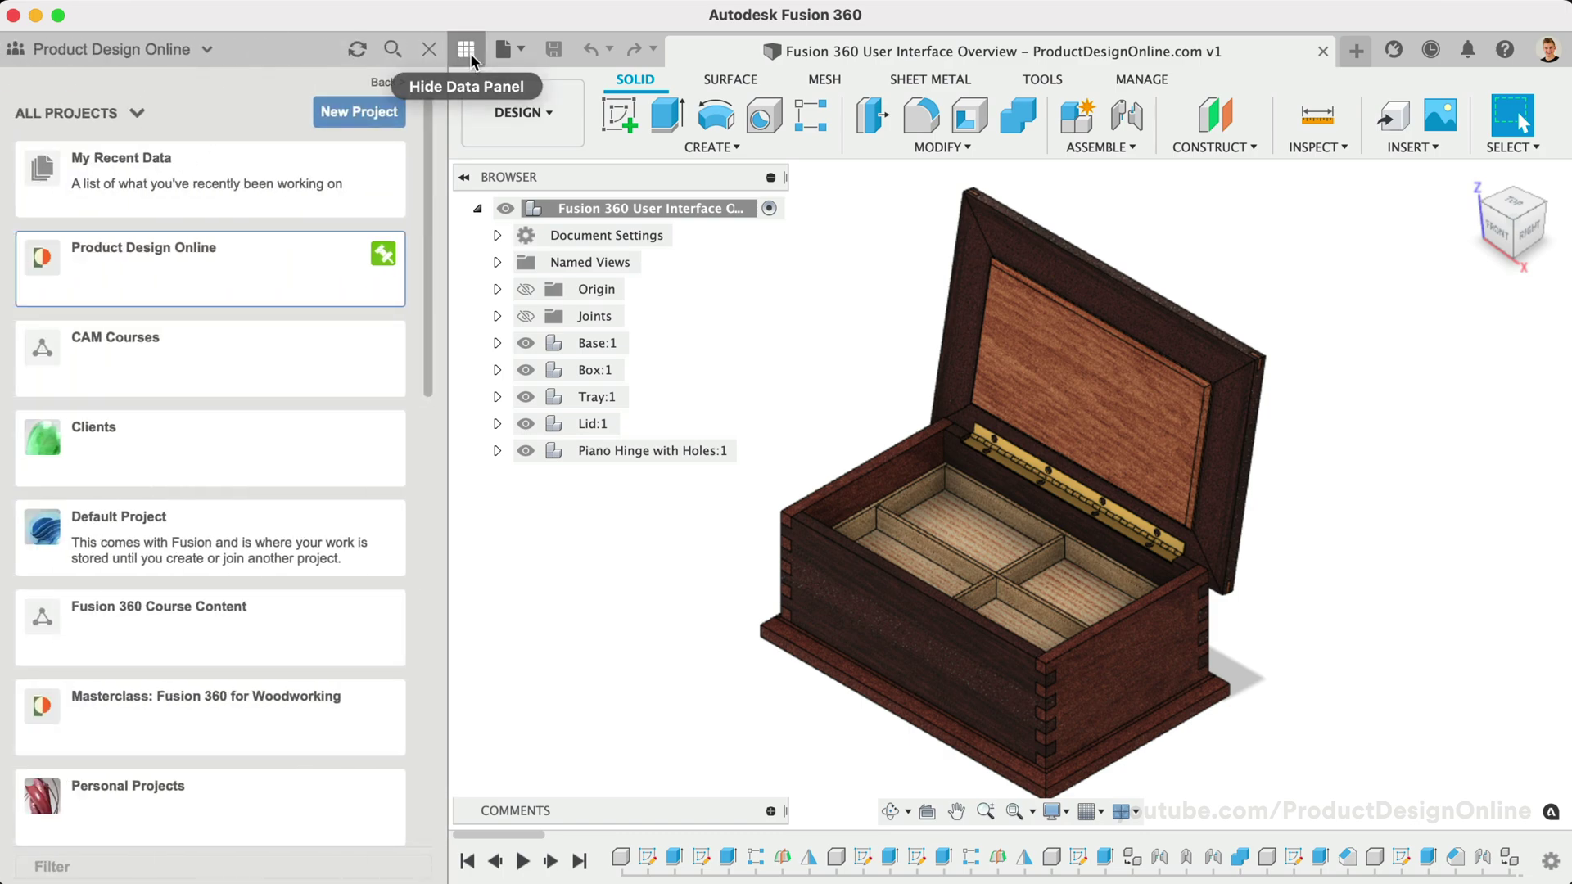
- Hide the data panel and review the commands in the File menu
{"action": "left_click", "coordinate": [468, 52]}
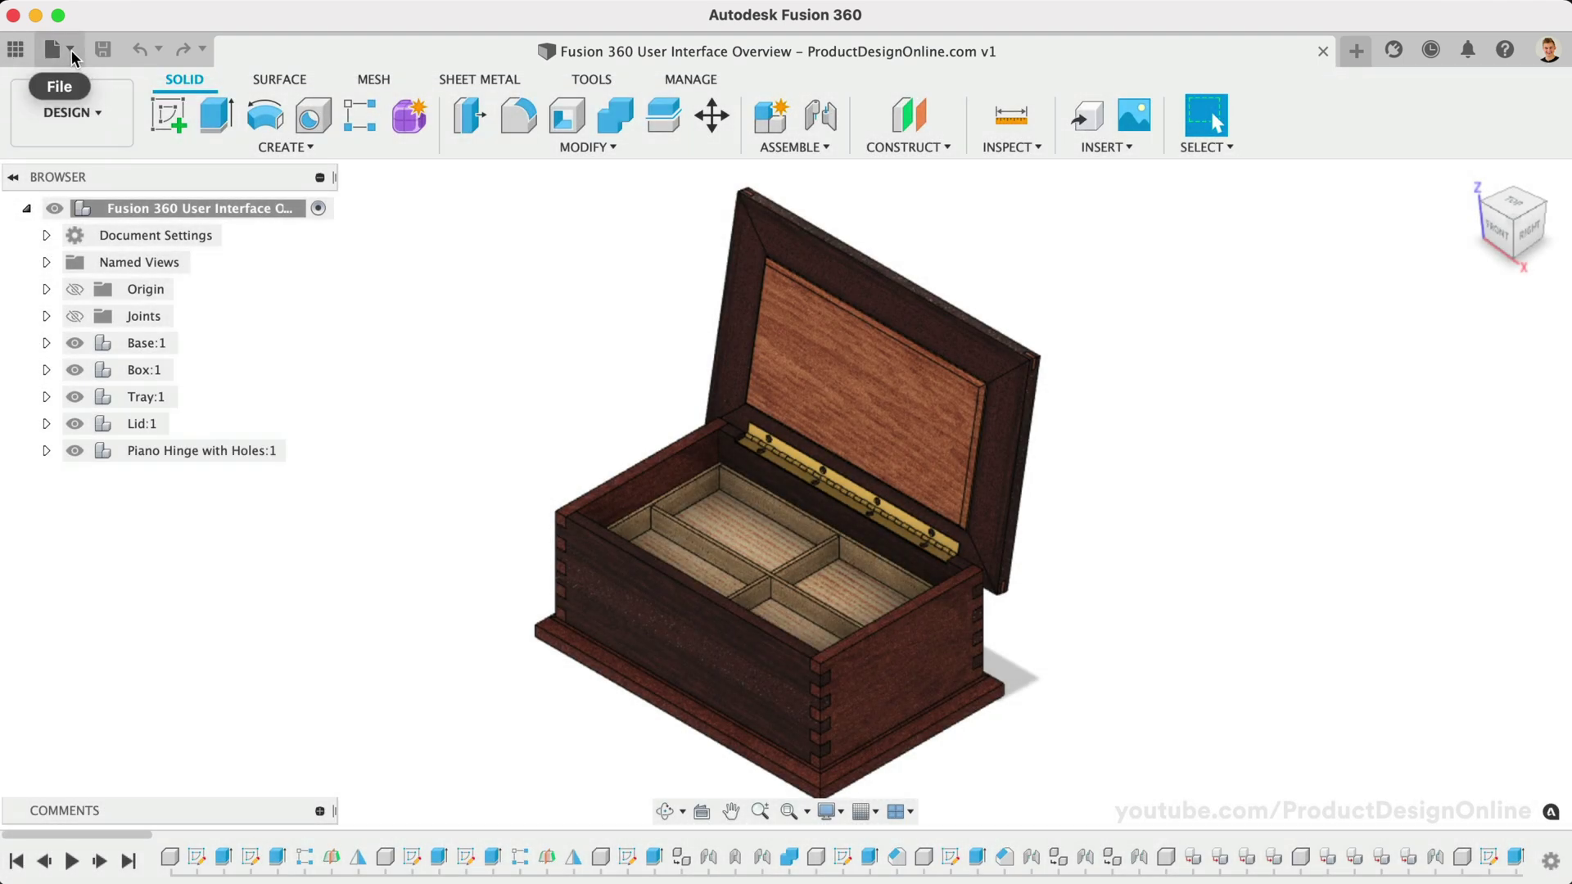
{"action": "left_click", "coordinate": [72, 50]}
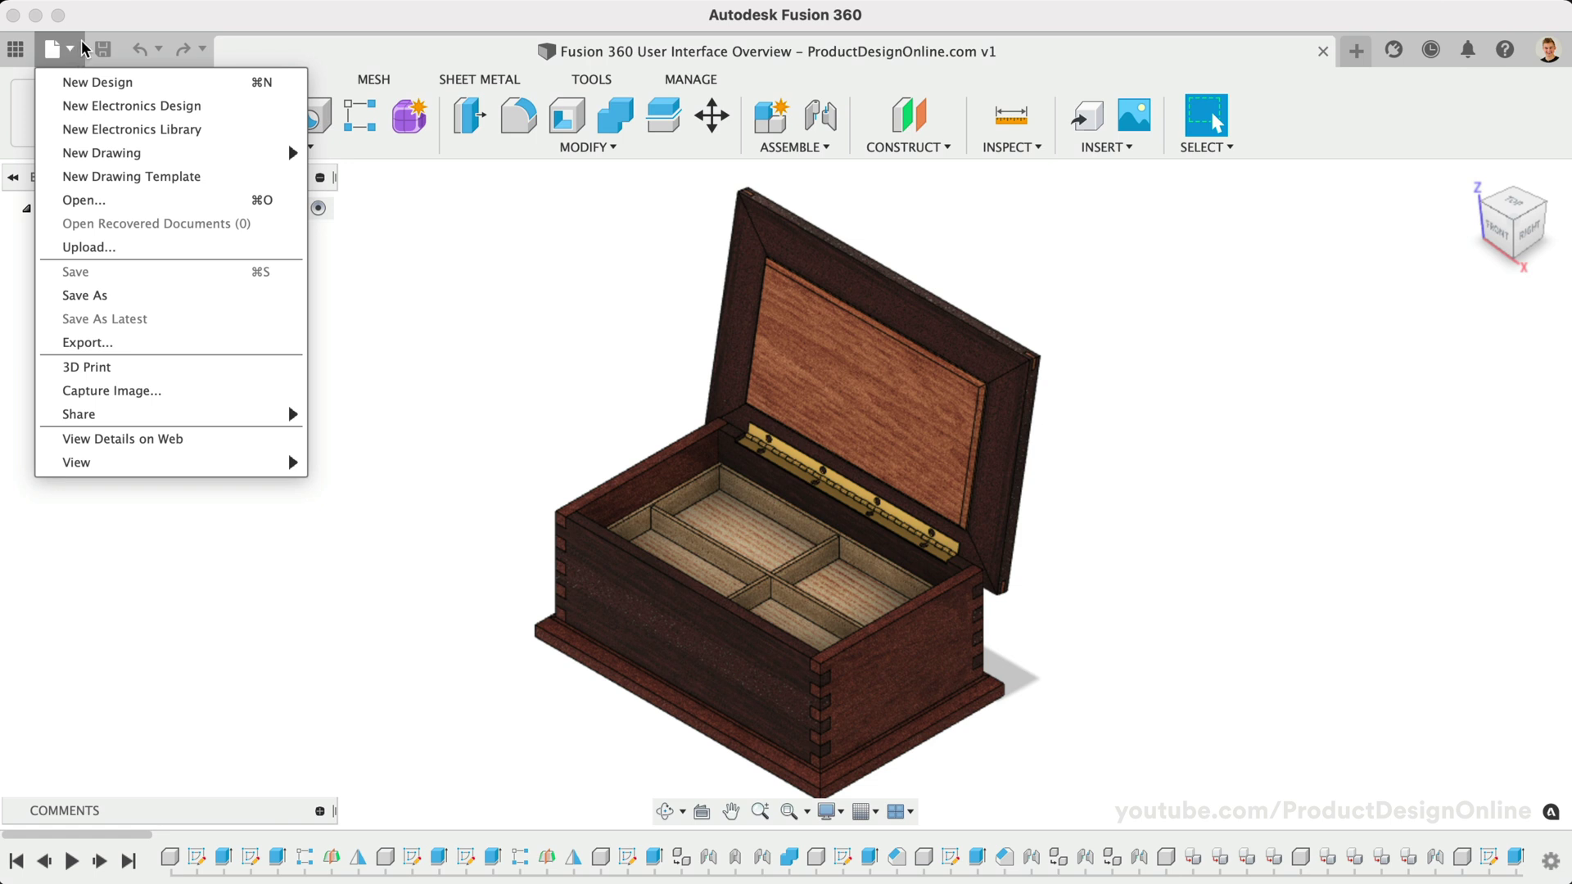
{"action": "left_click", "coordinate": [104, 53]}
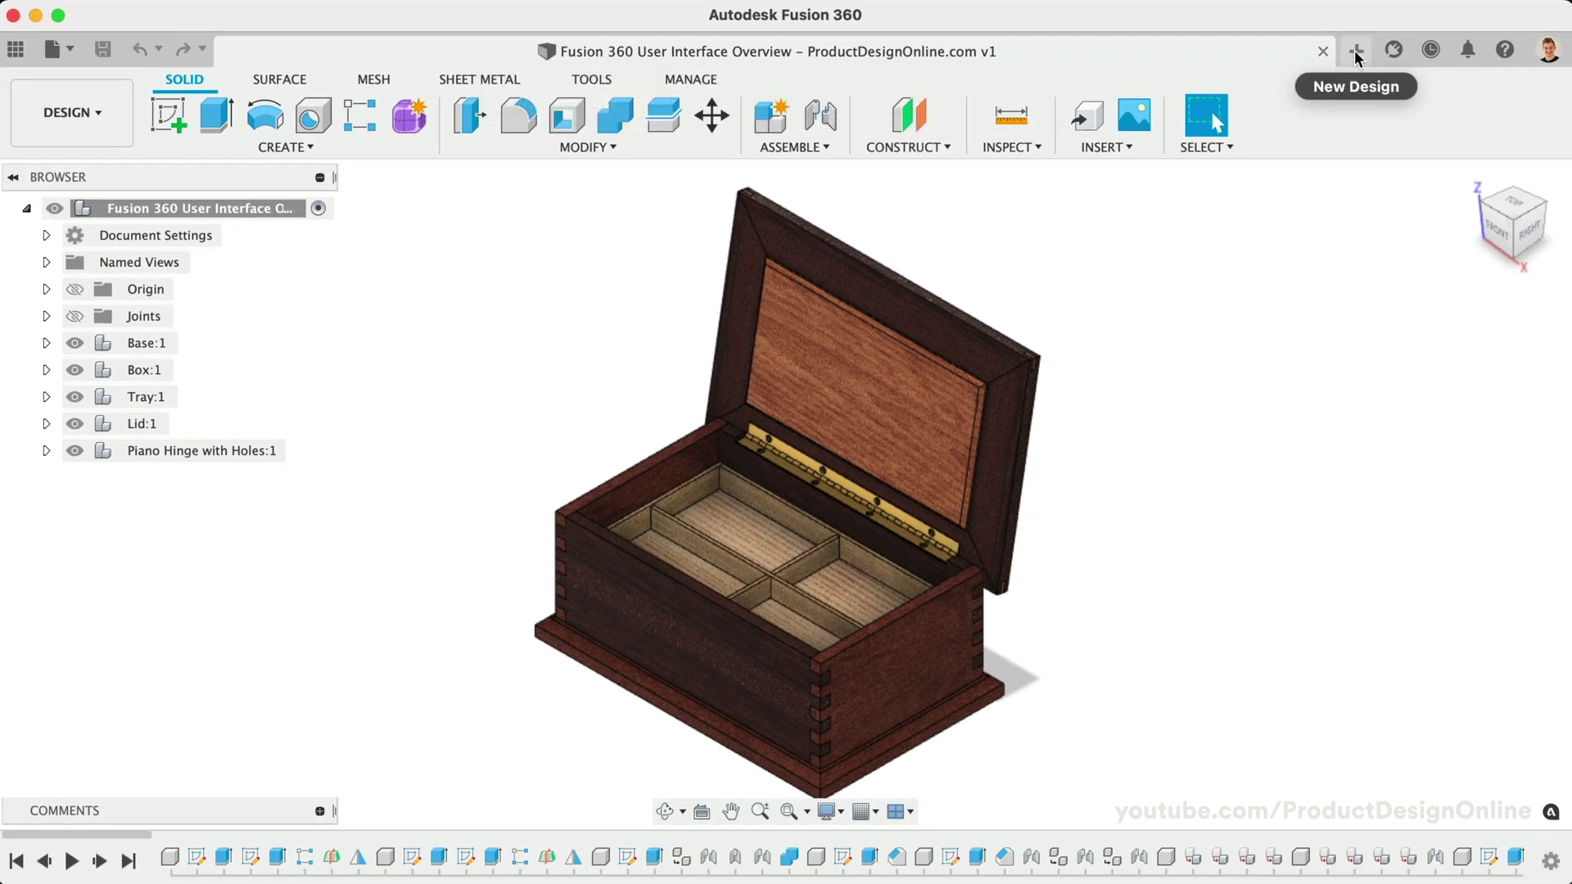
- Create and close an untitled design, then open the profile account menu
{"action": "left_click", "coordinate": [1357, 51]}
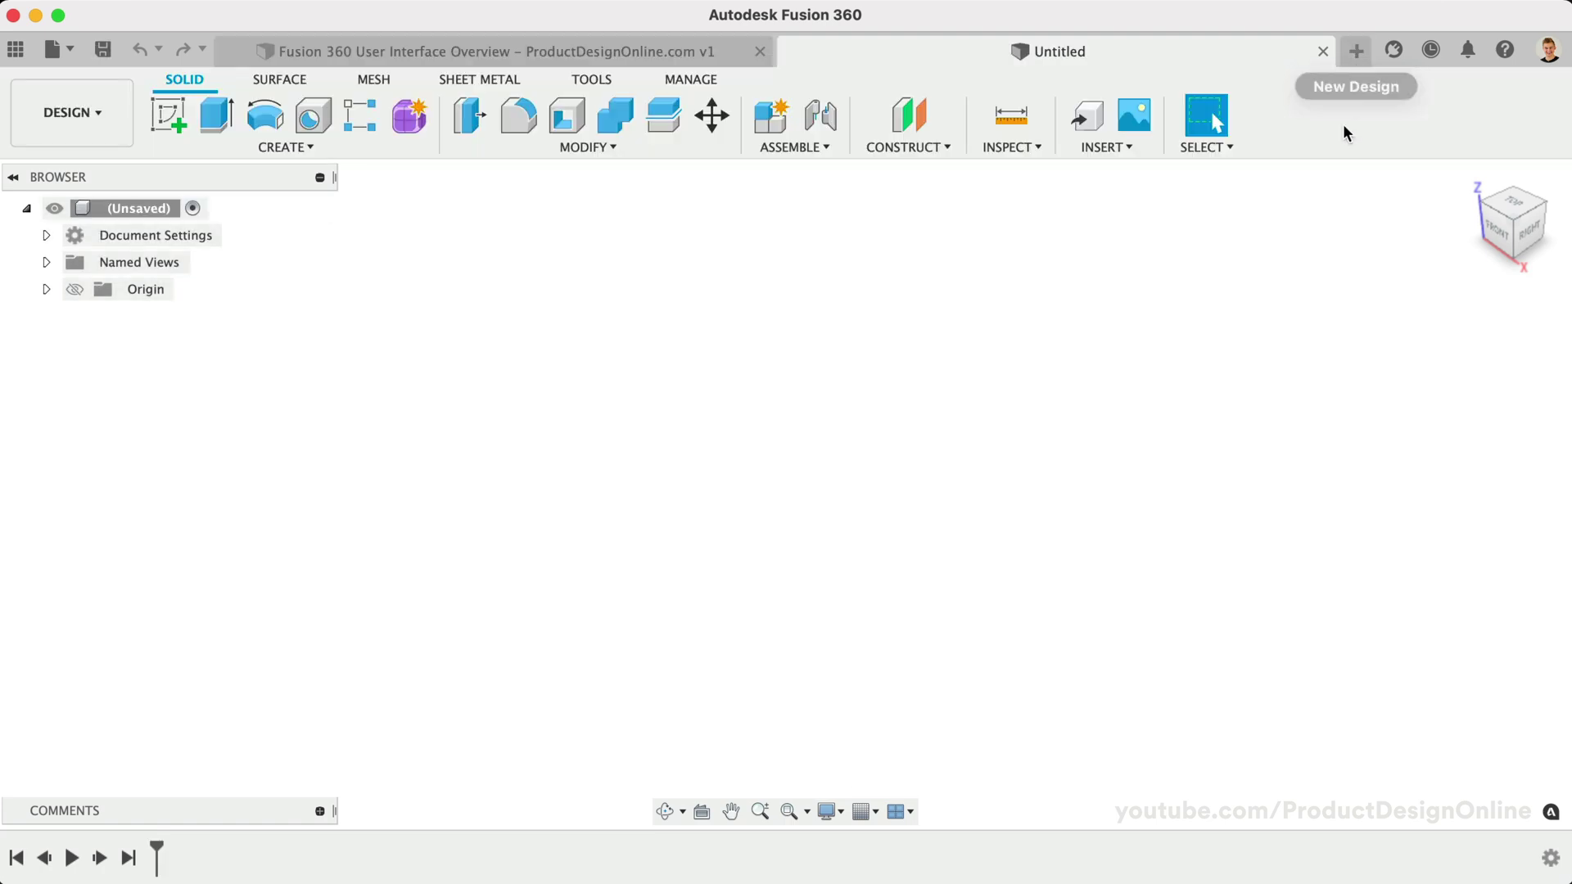
{"action": "left_click", "coordinate": [1322, 53]}
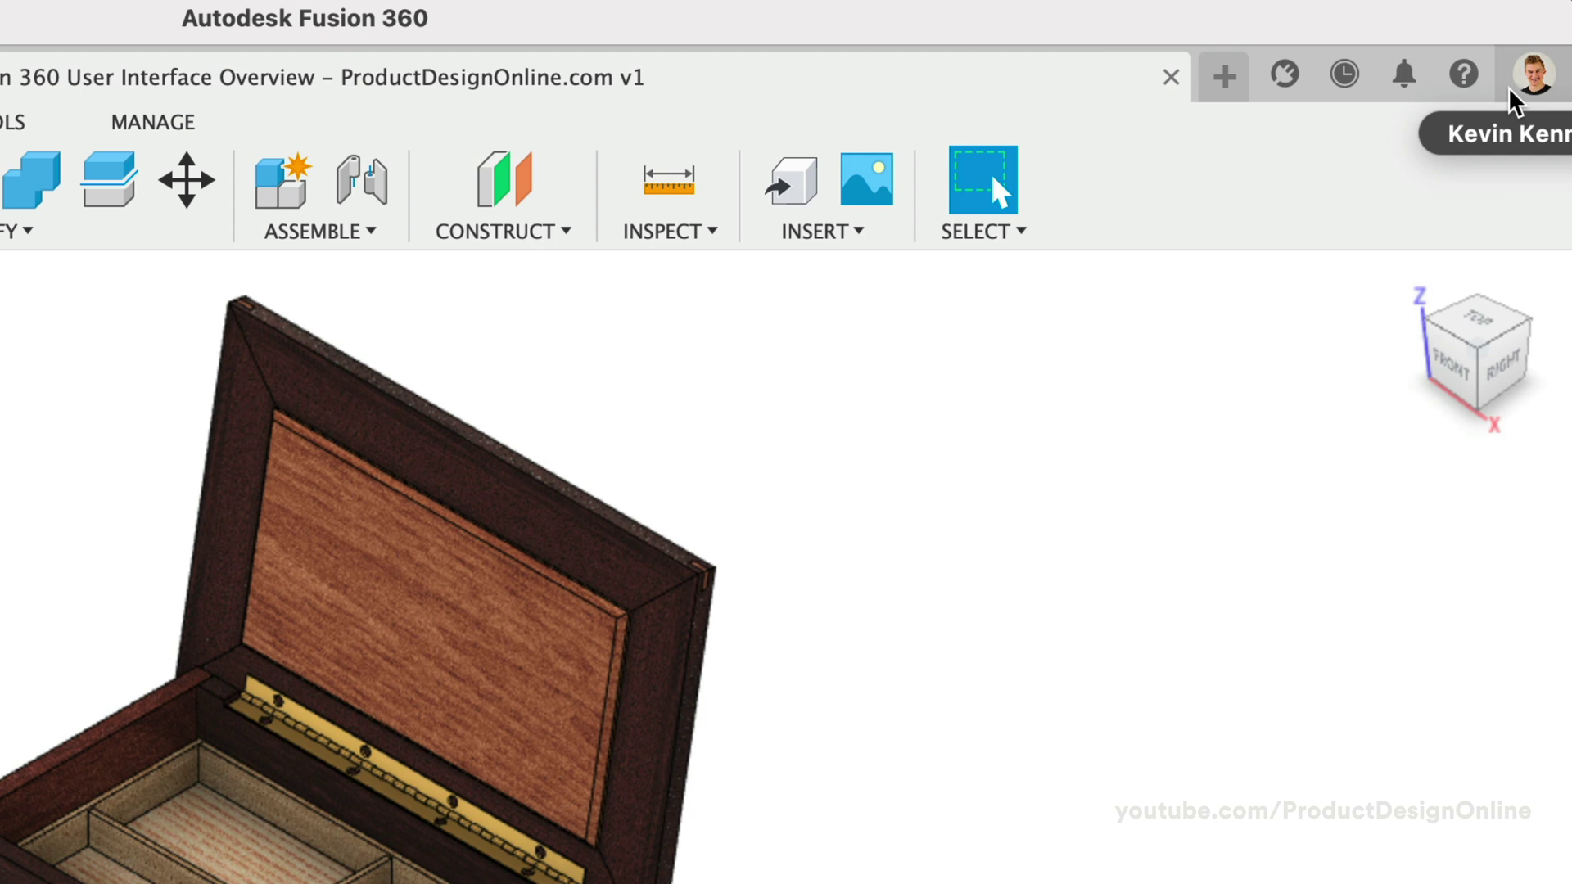
{"action": "left_click", "coordinate": [1511, 92]}
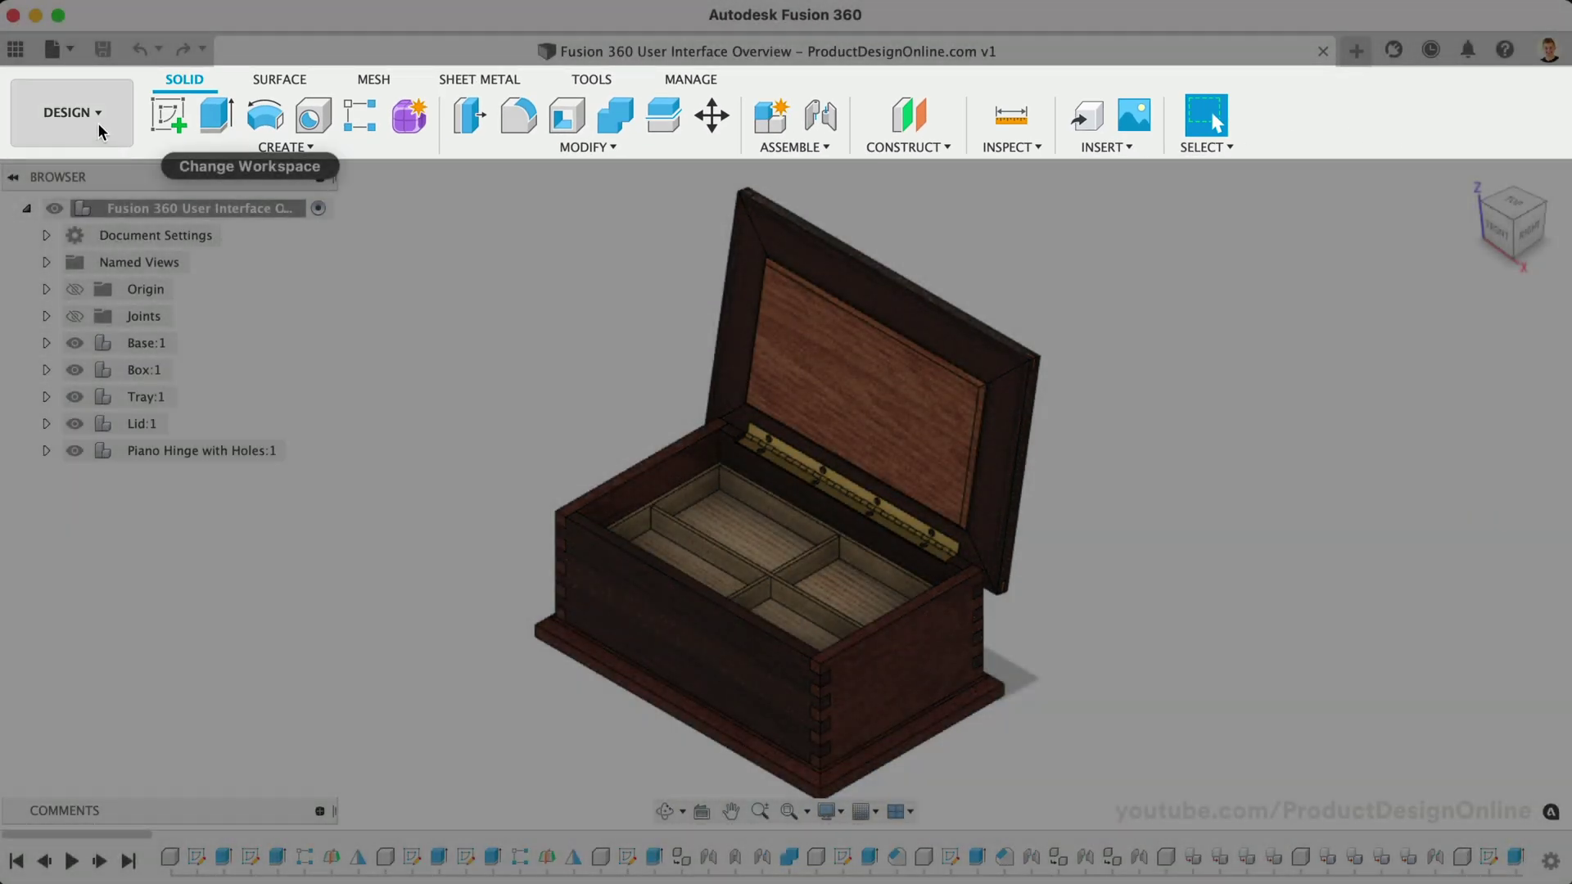
- Keep the Design workspace and browse the Surface, Mesh and Sheet Metal toolbar tabs
{"action": "left_click", "coordinate": [99, 131]}
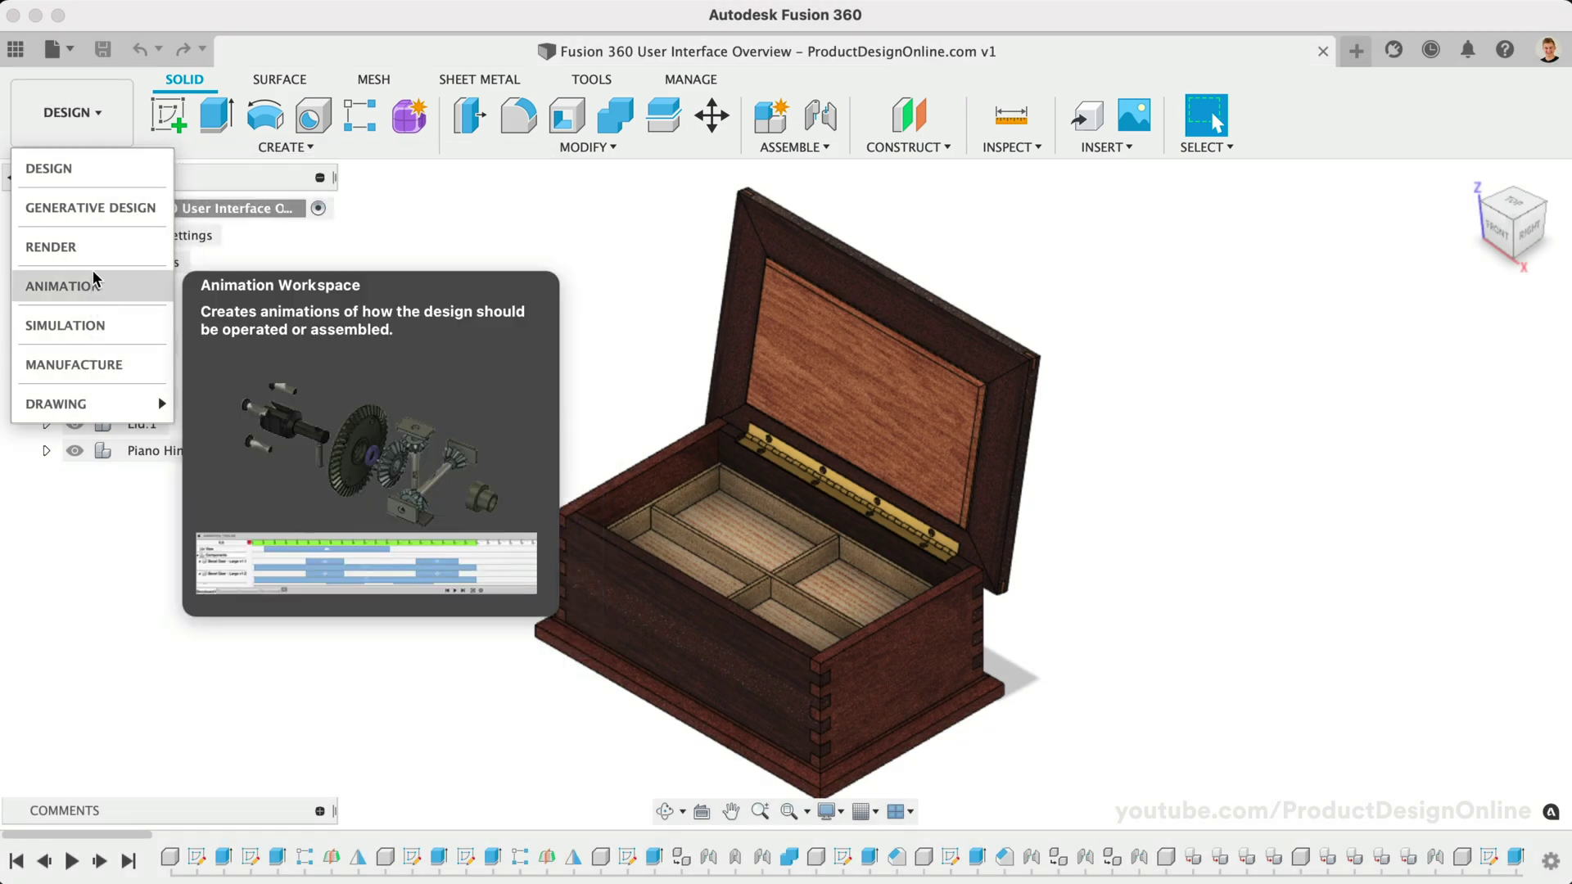
{"action": "left_click", "coordinate": [101, 168]}
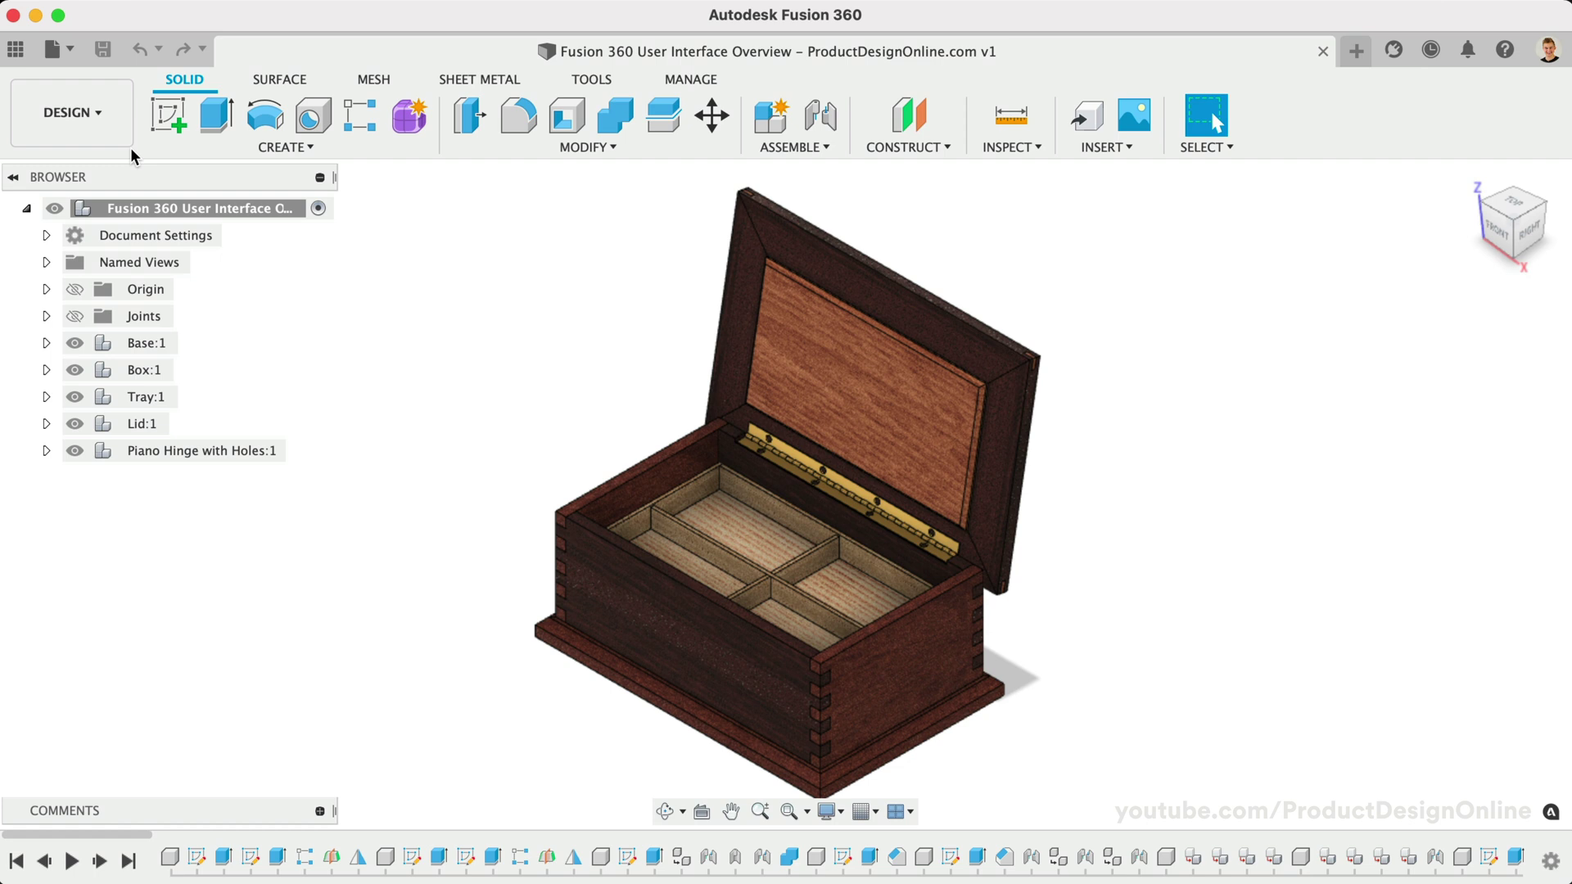
{"action": "left_click", "coordinate": [281, 78]}
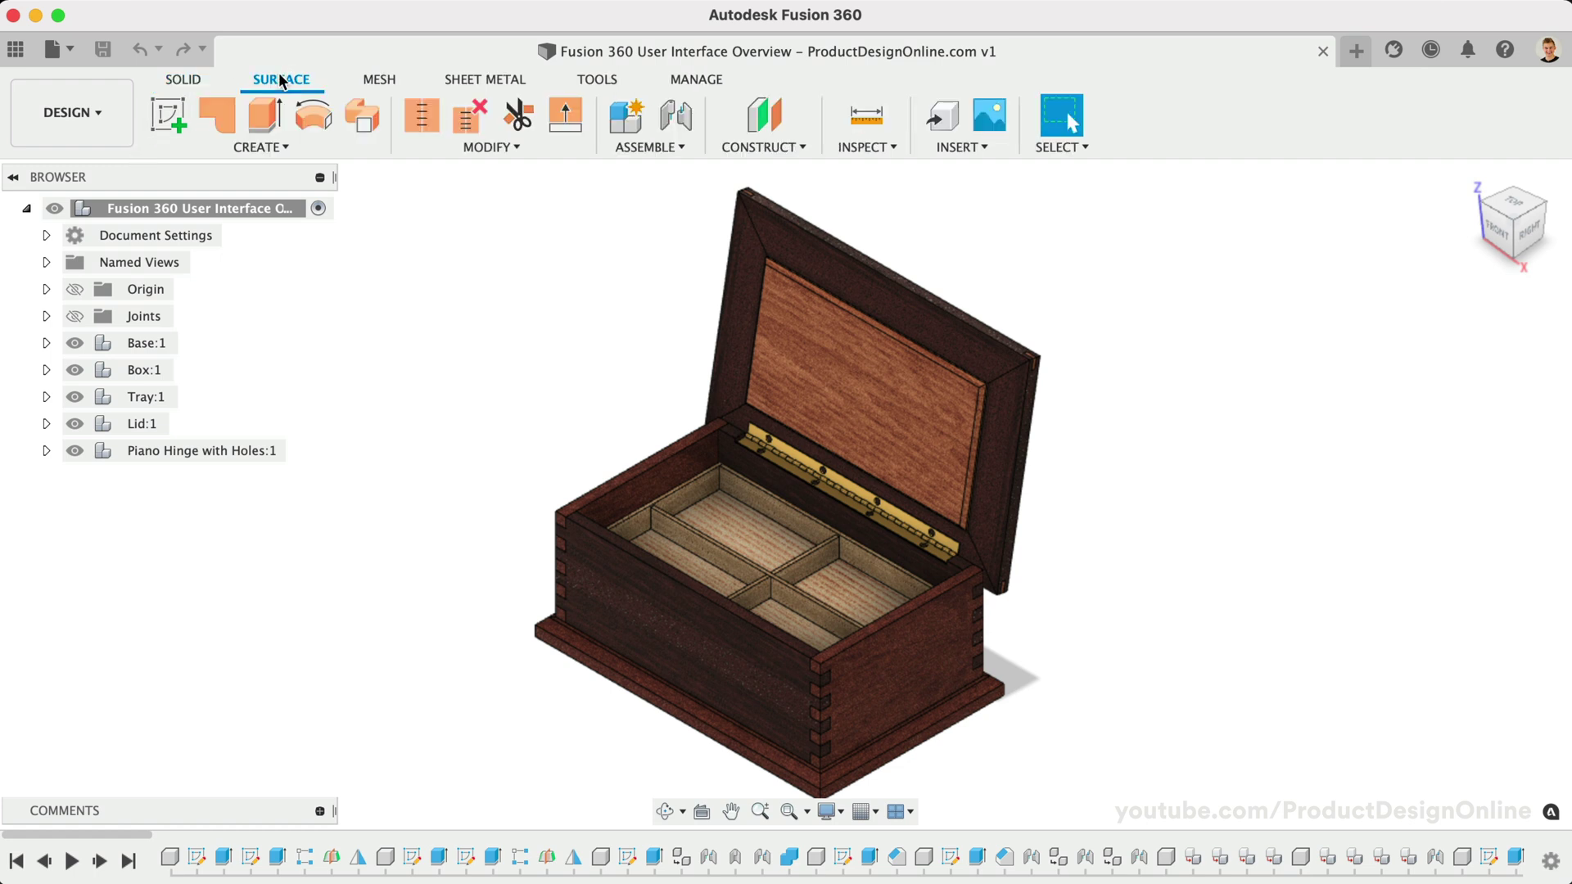
{"action": "left_click", "coordinate": [374, 80]}
{"action": "left_click", "coordinate": [449, 79]}
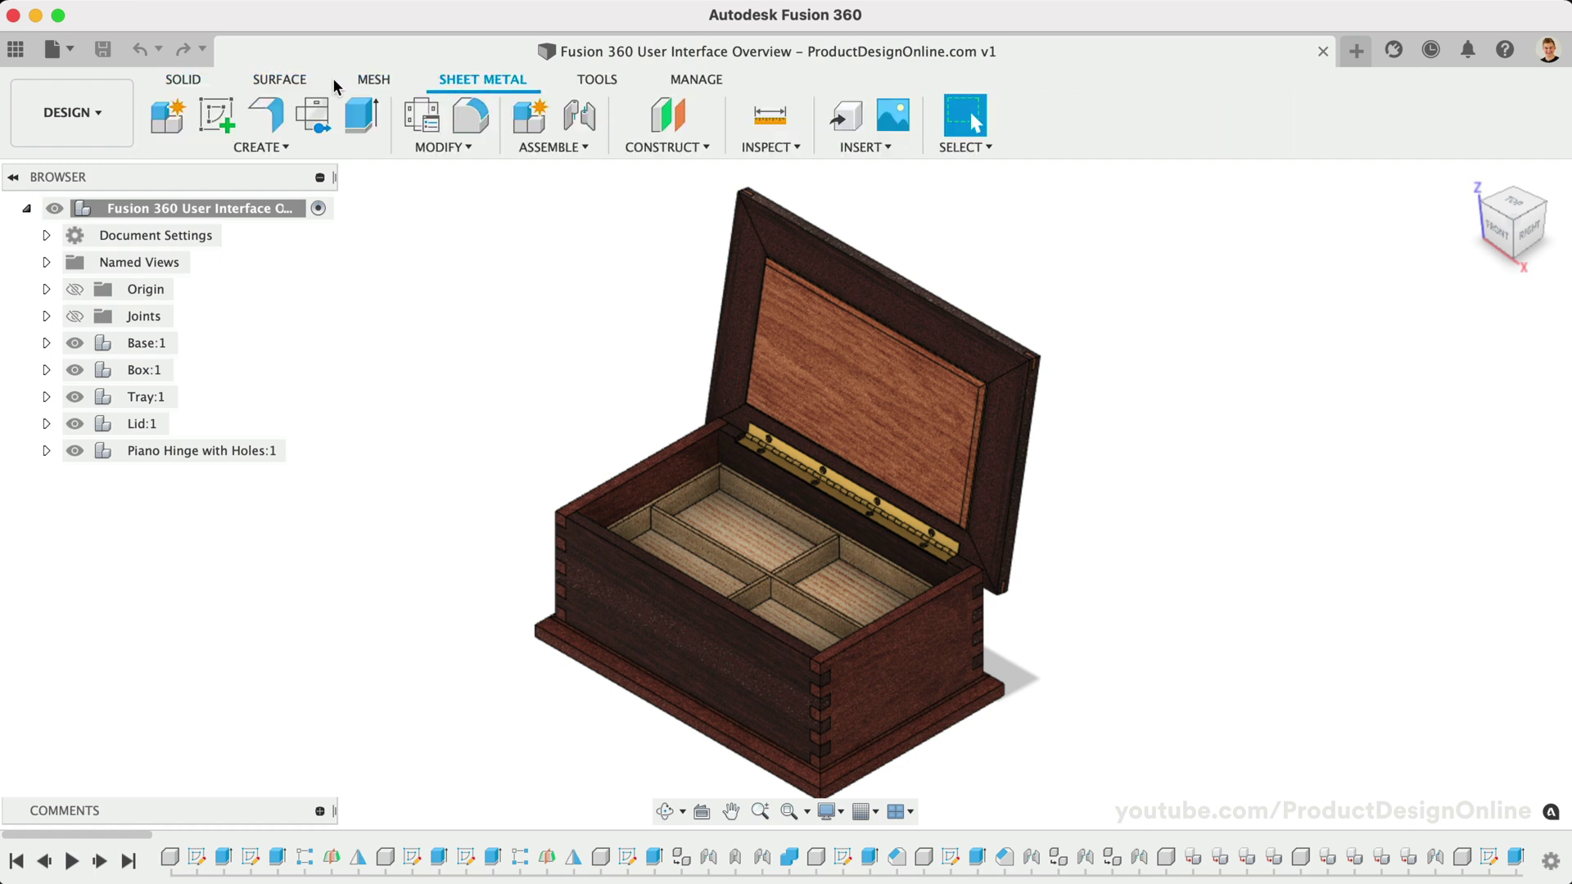
{"action": "left_click", "coordinate": [191, 81]}
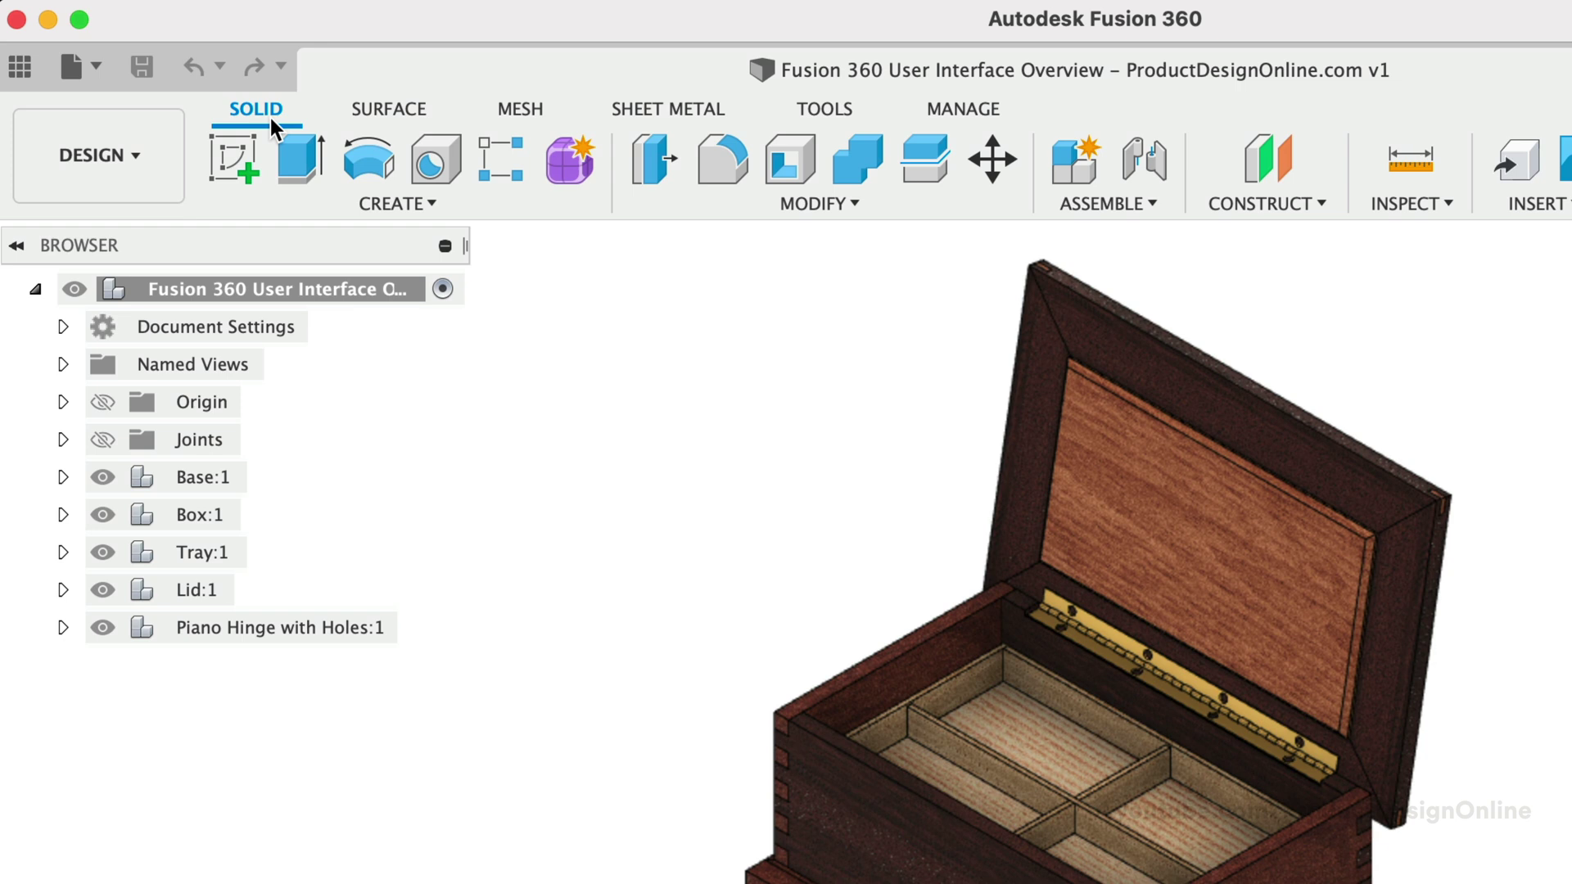
- Revisit the Surface, Mesh and Sheet Metal tabs, then start a new sketch from Solid
{"action": "left_click", "coordinate": [370, 114]}
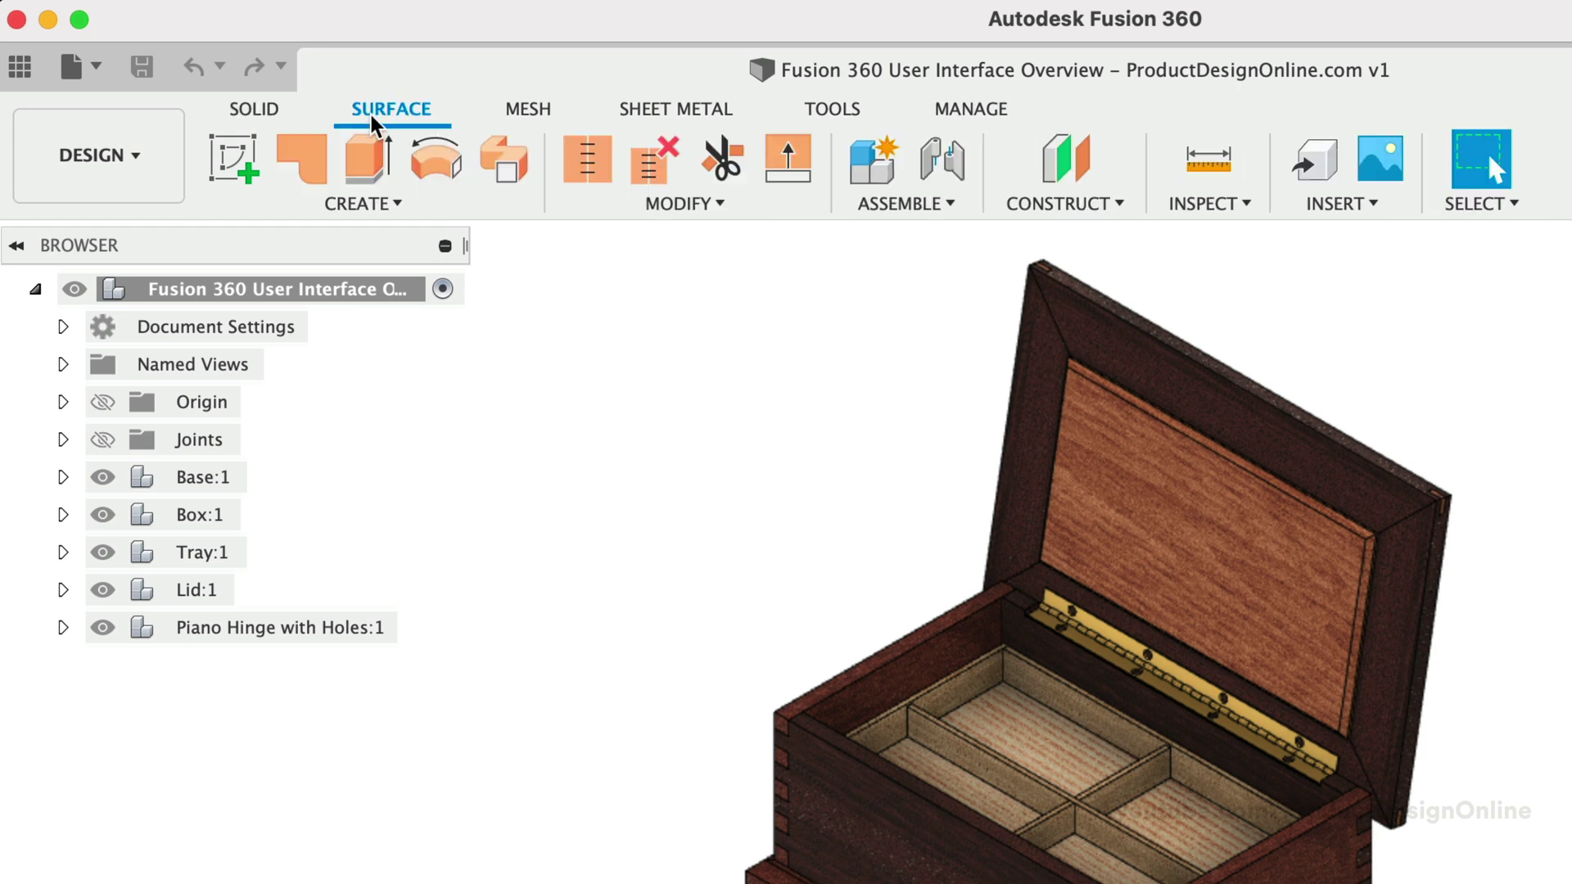
{"action": "left_click", "coordinate": [501, 112]}
{"action": "left_click", "coordinate": [679, 110]}
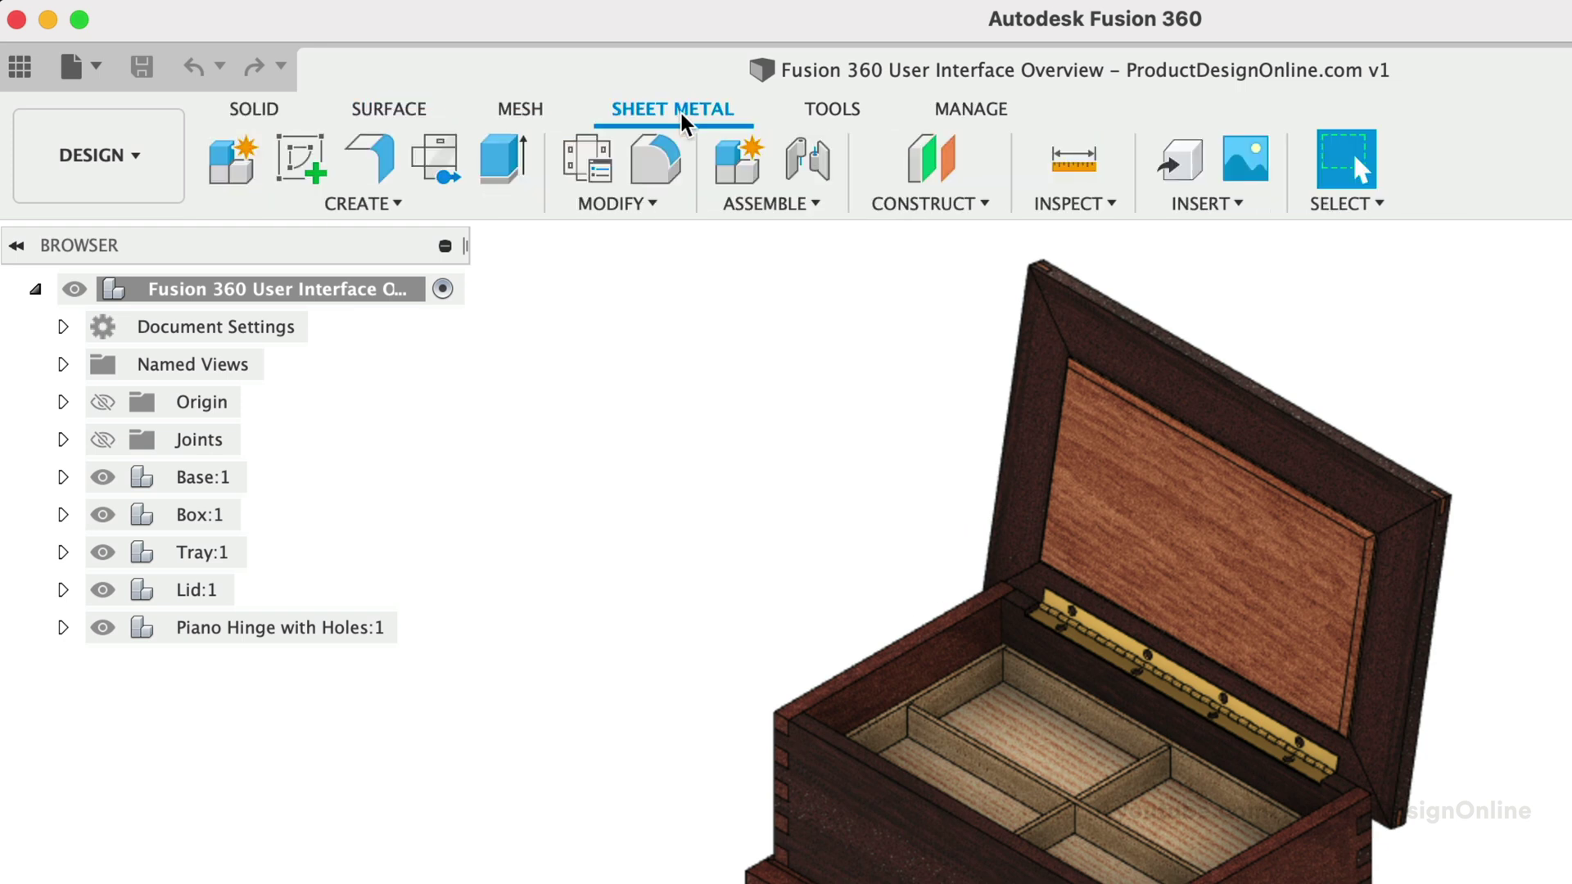
{"action": "left_click", "coordinate": [261, 106]}
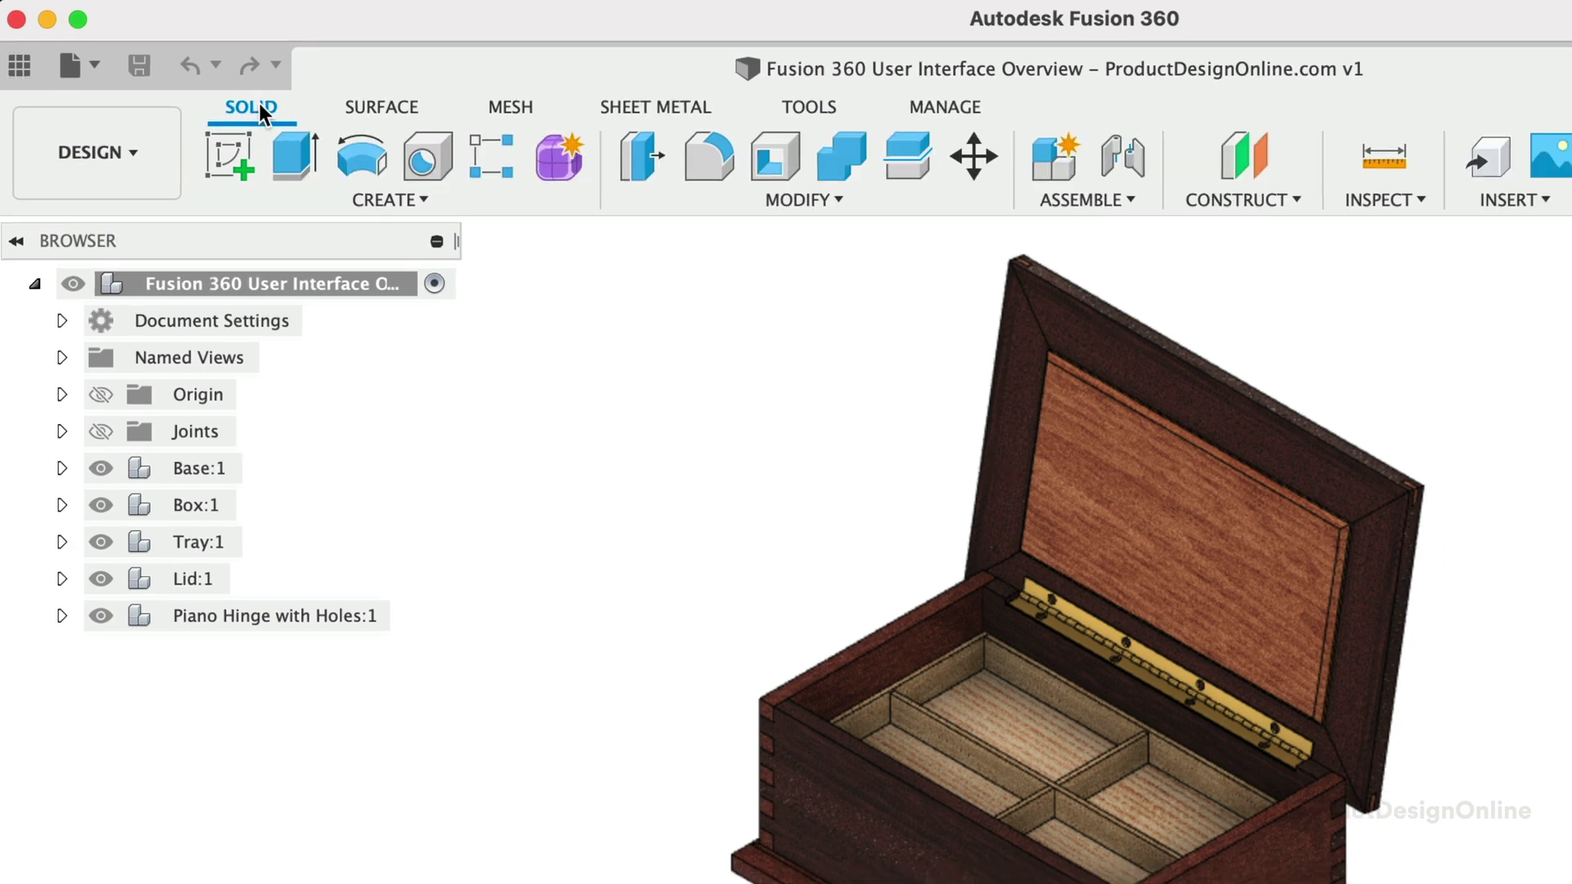
{"action": "left_click", "coordinate": [172, 105]}
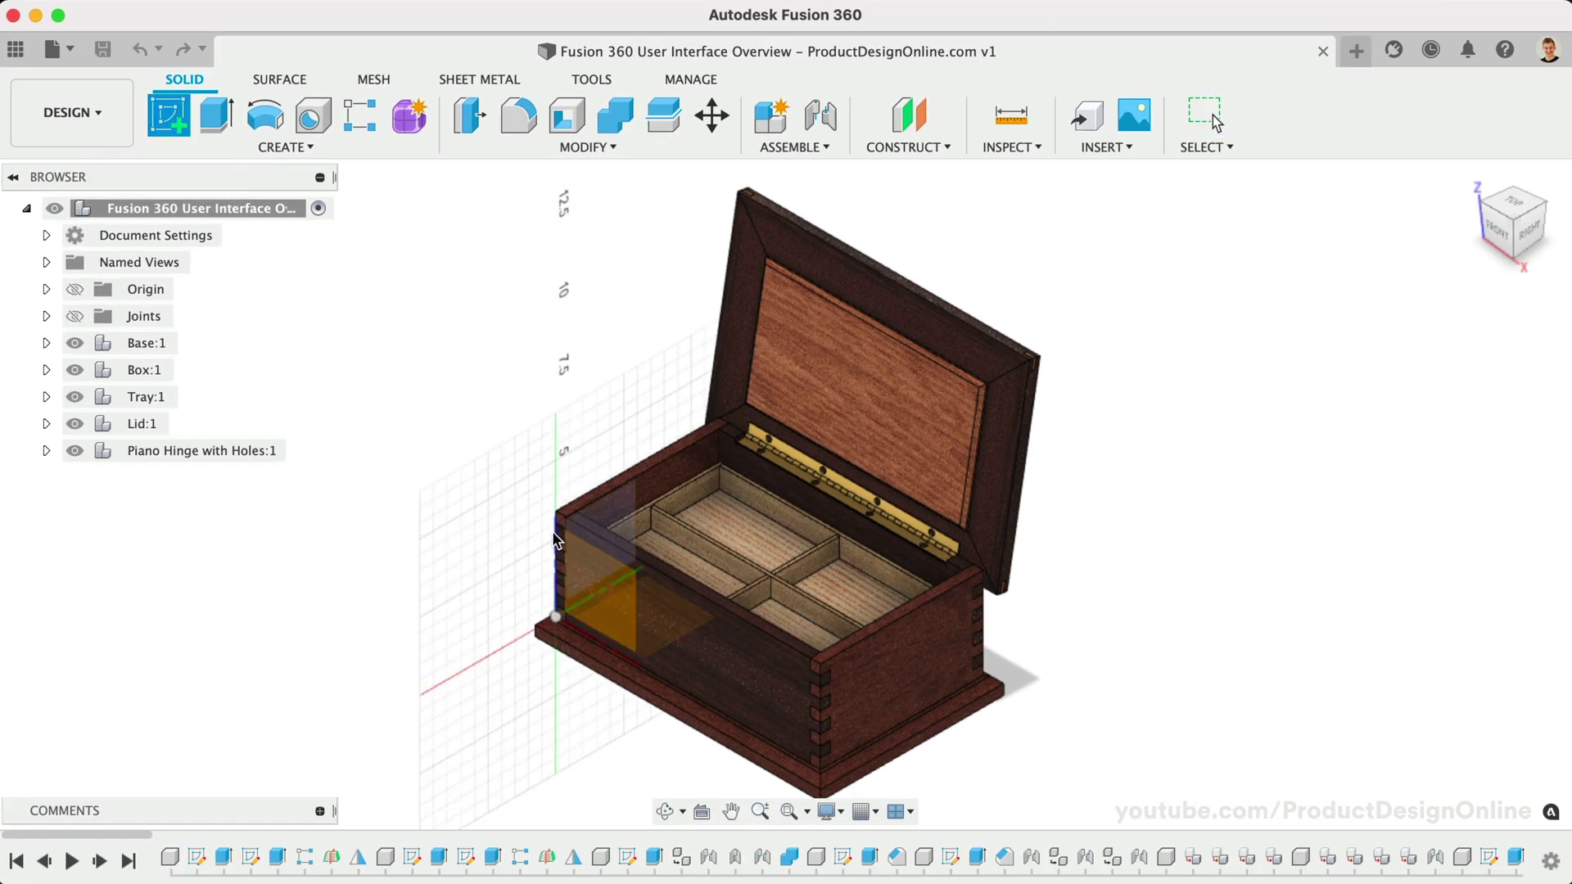
{"action": "left_click", "coordinate": [573, 559]}
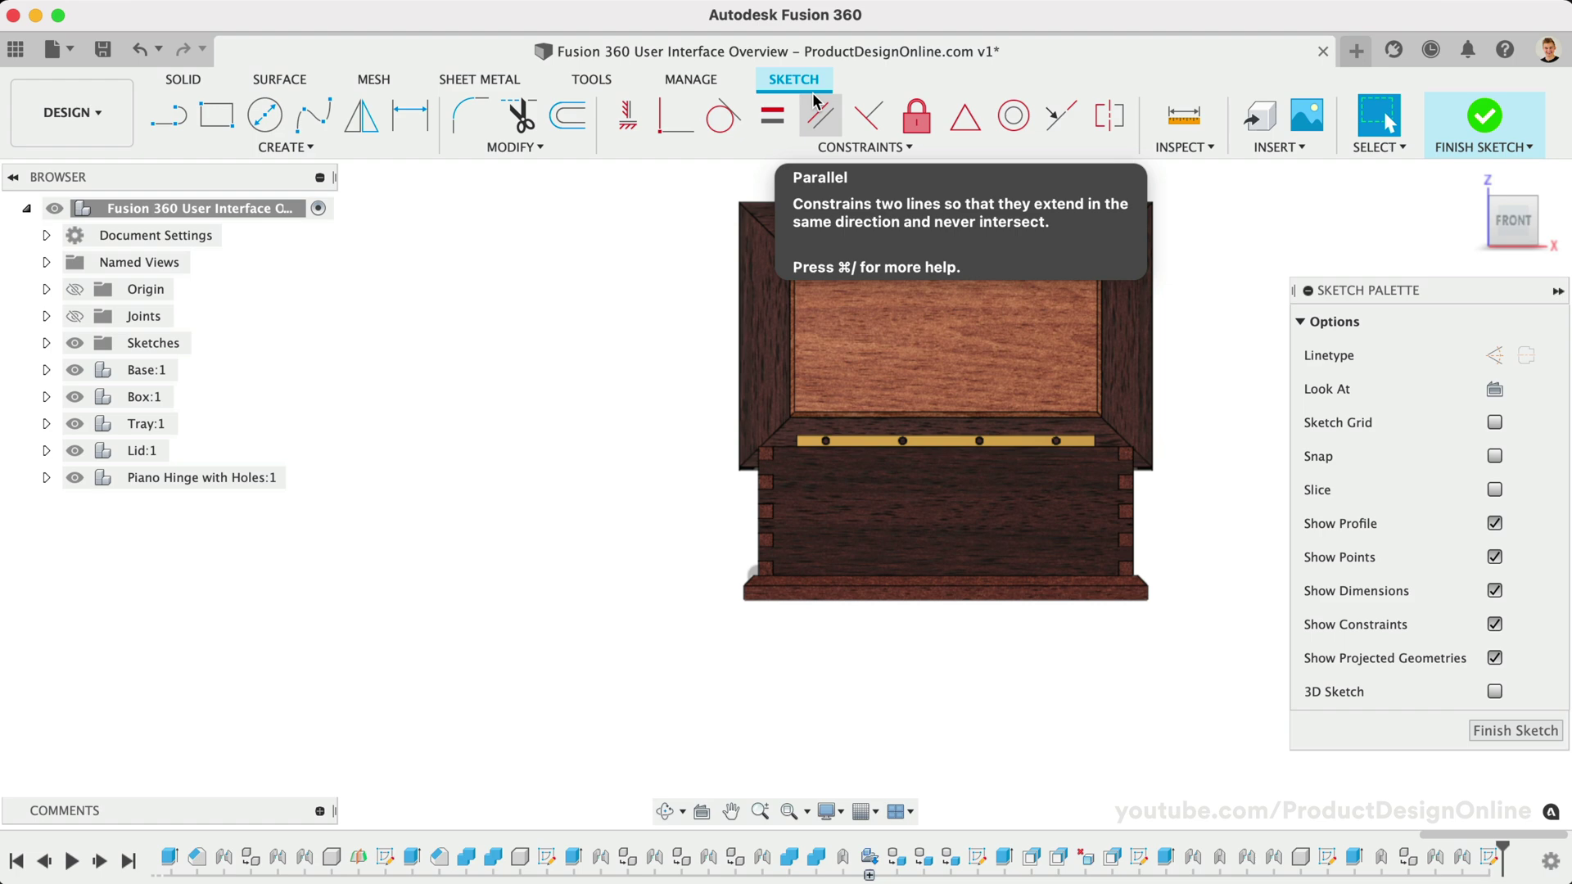
{"action": "key", "text": "super+z"}
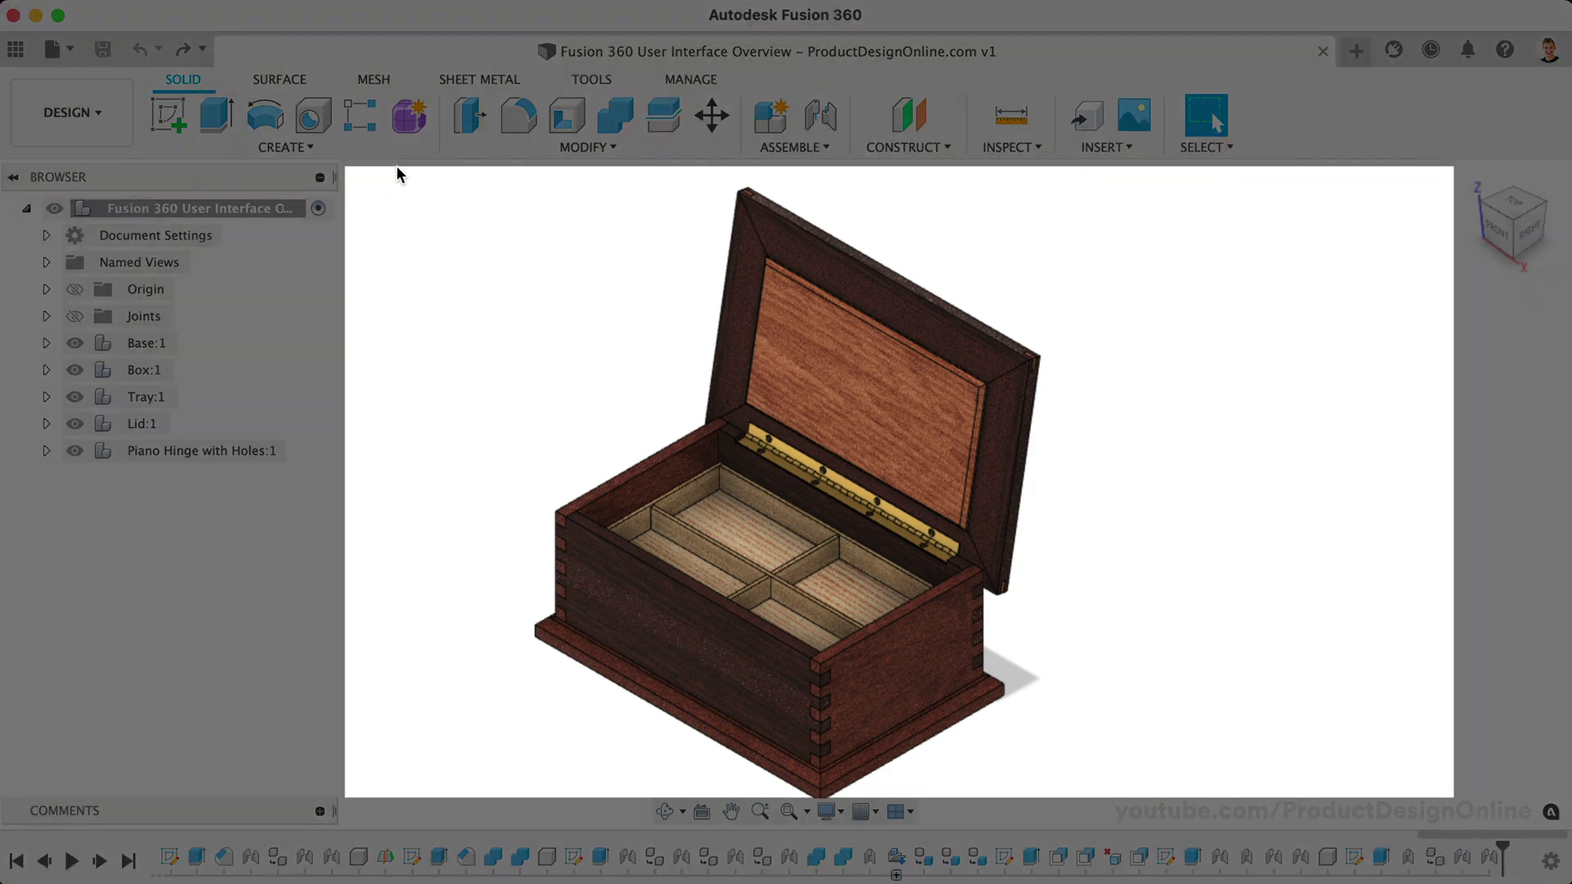
{"action": "left_click_drag", "start_coordinate": [396, 167], "coordinate": [1241, 794]}
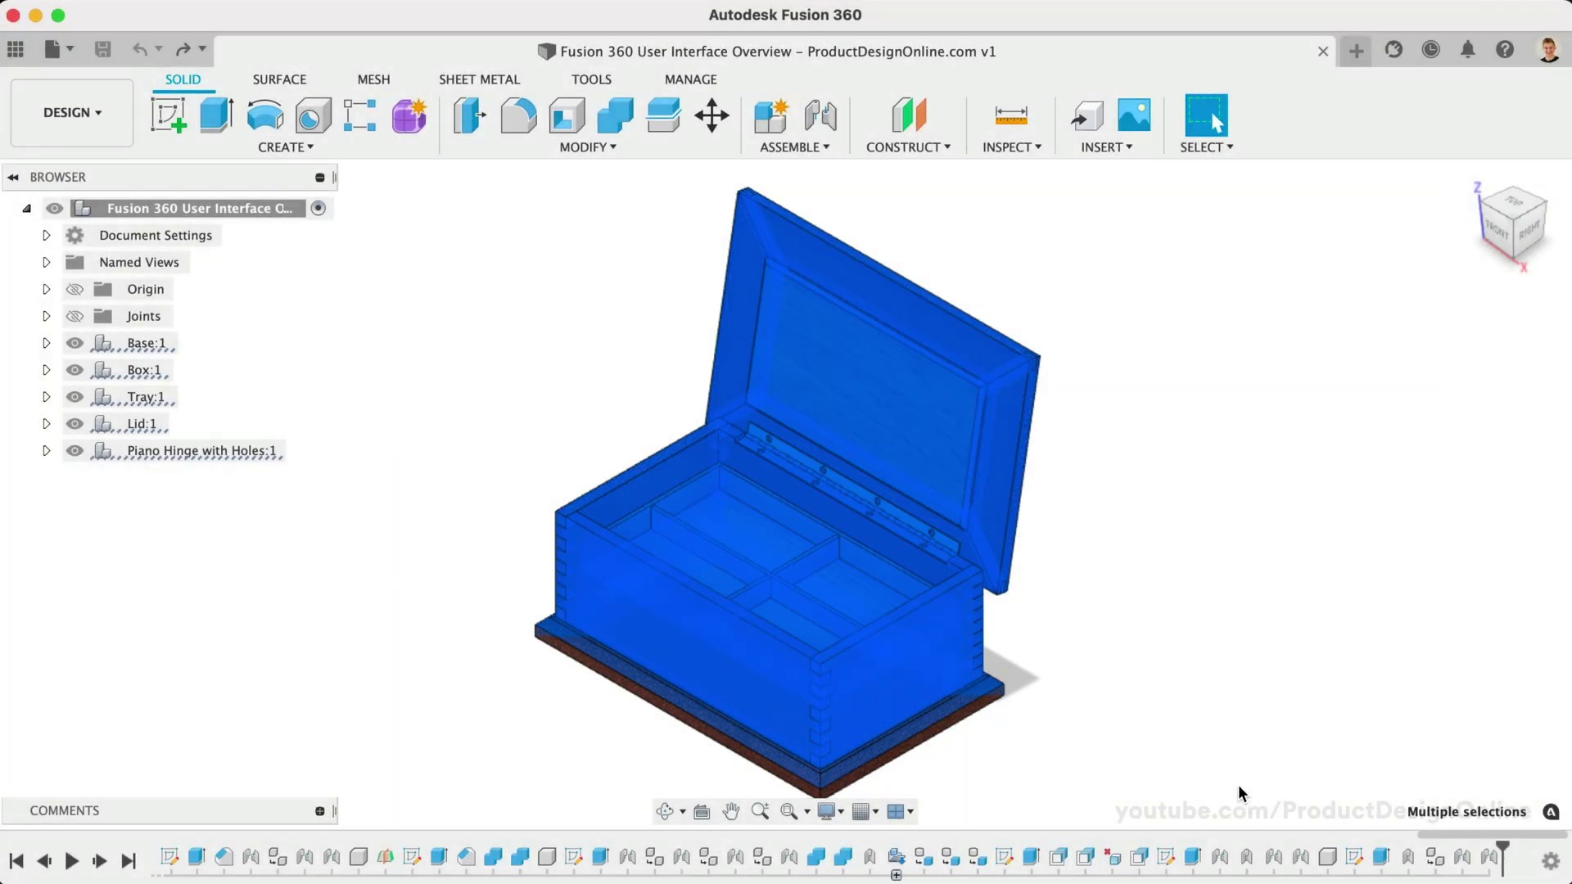
{"action": "left_click", "coordinate": [1168, 571]}
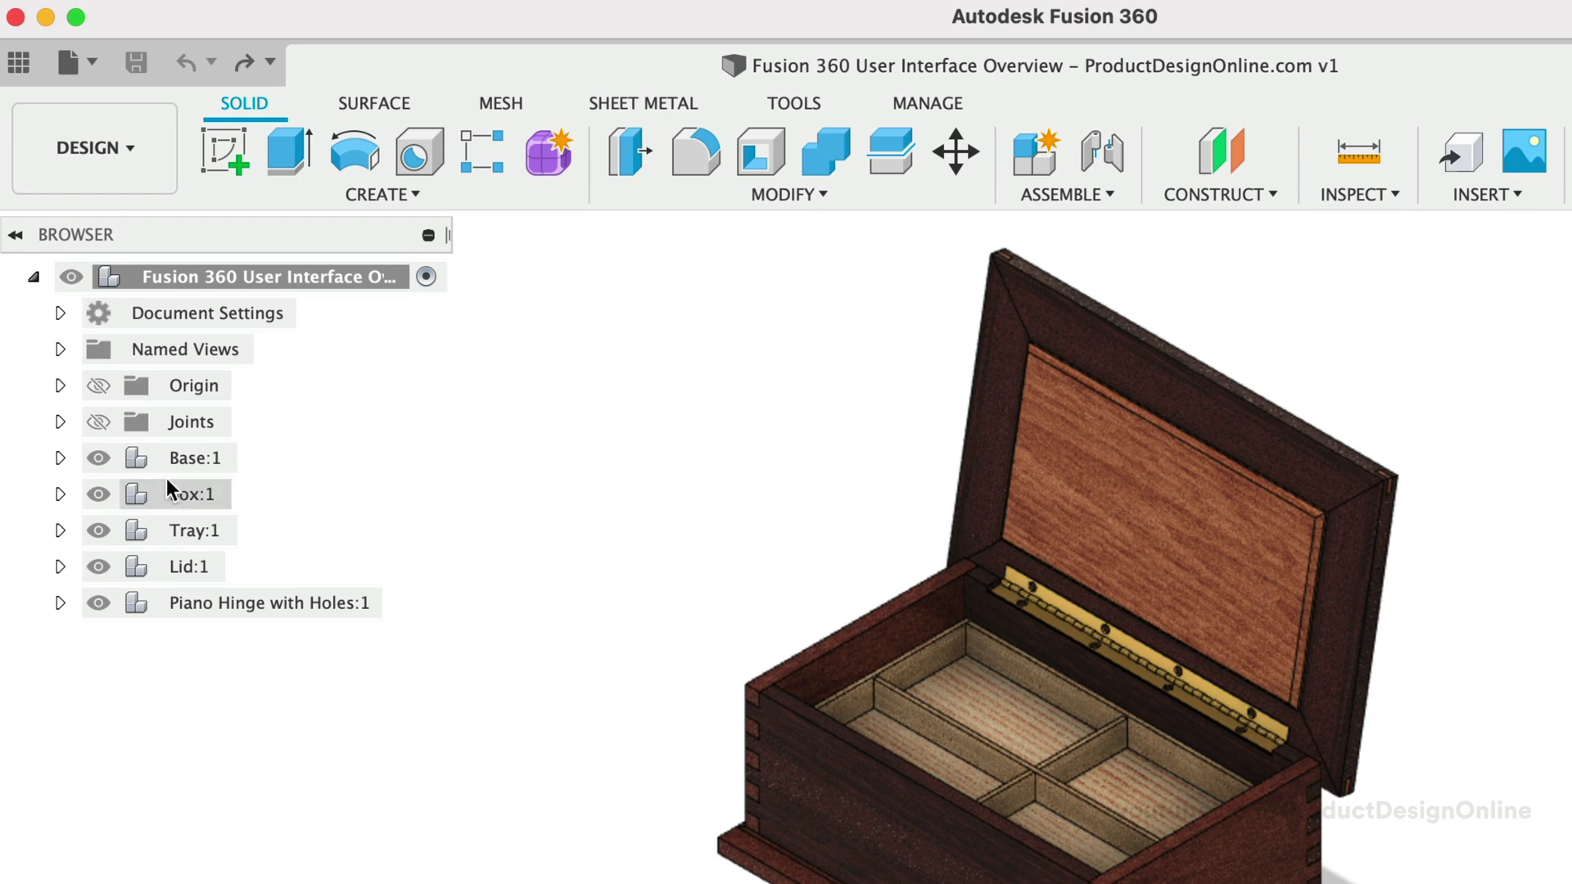
- Expand Base:1 and Base Panel Short:2 to inspect its bodies, sketches and origin
{"action": "left_click", "coordinate": [59, 457]}
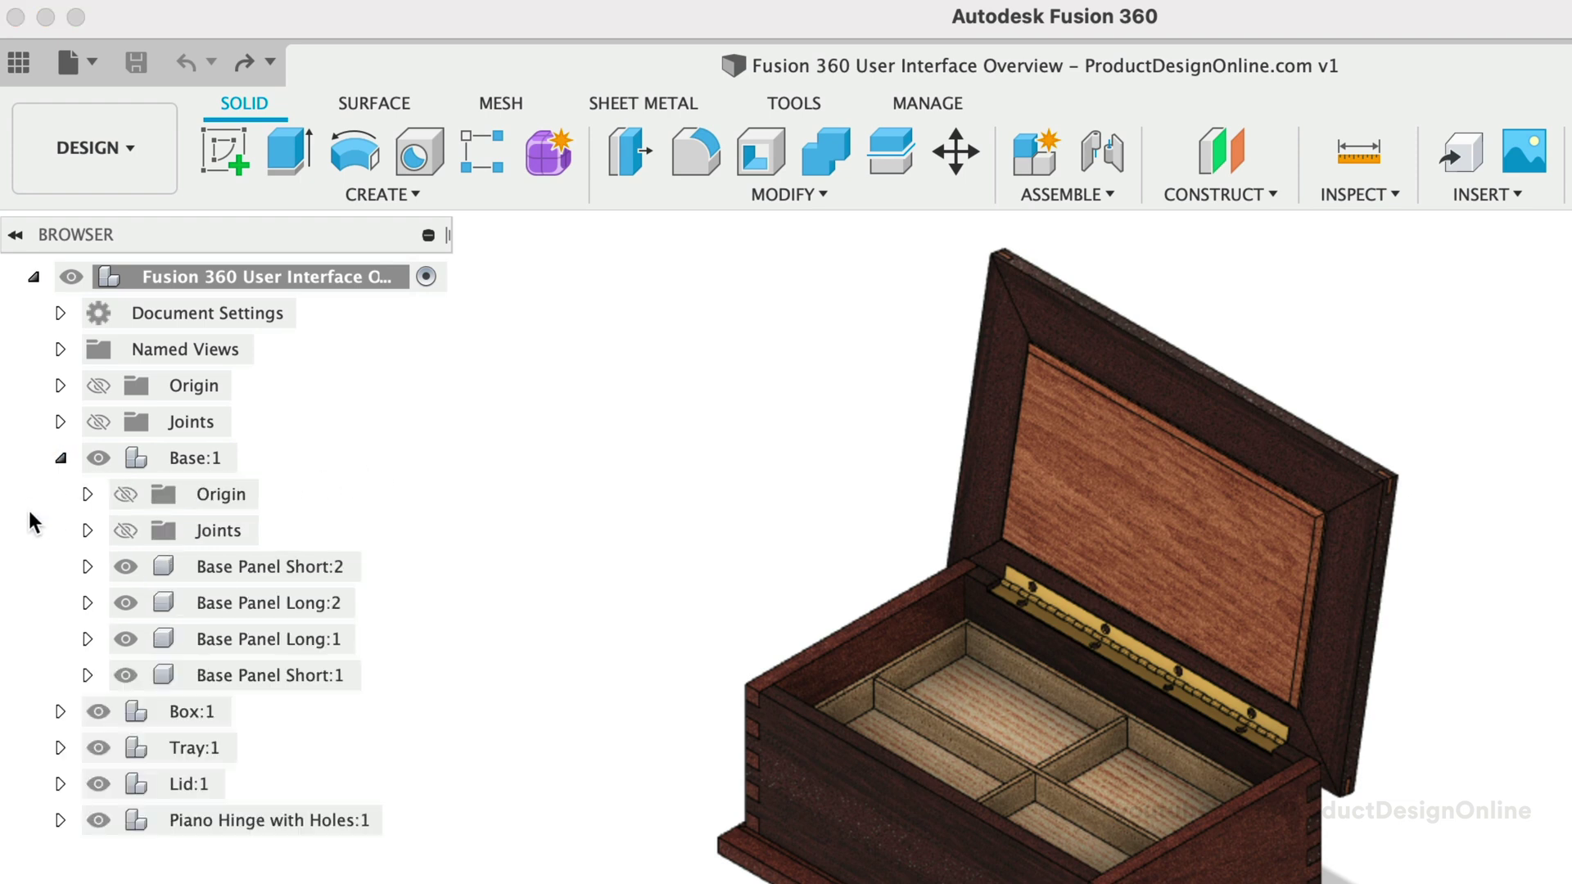
{"action": "left_click", "coordinate": [88, 566]}
{"action": "left_click", "coordinate": [114, 638]}
{"action": "left_click", "coordinate": [114, 711]}
{"action": "left_click", "coordinate": [114, 603]}
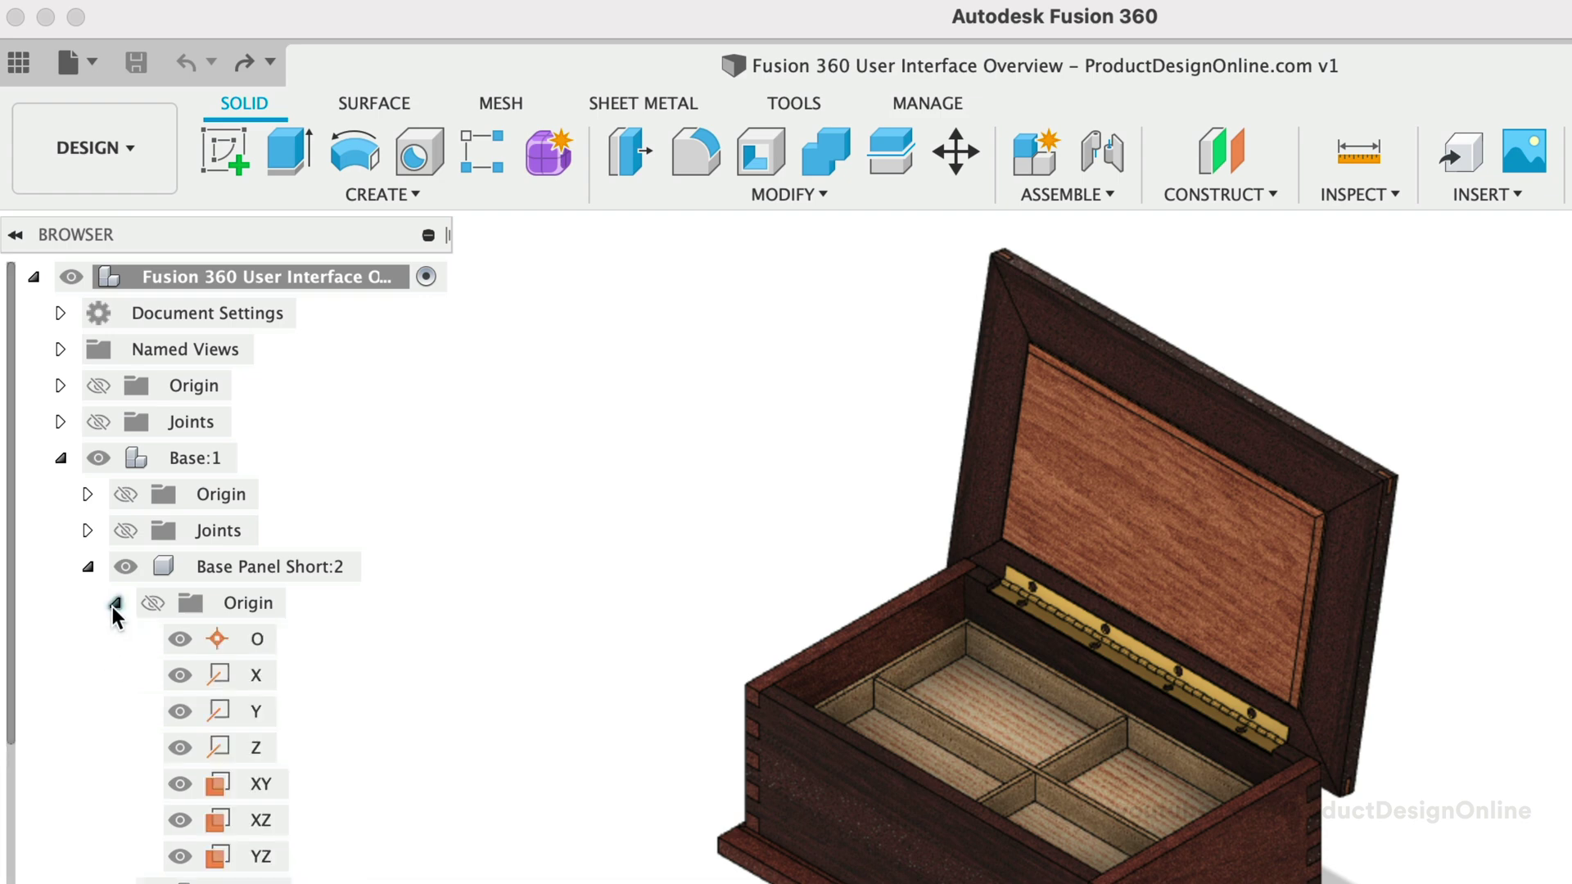
{"action": "left_click", "coordinate": [115, 603]}
- Fold away the panel and Base:1 folders, then expand Document Settings showing inch units
{"action": "left_click", "coordinate": [115, 638]}
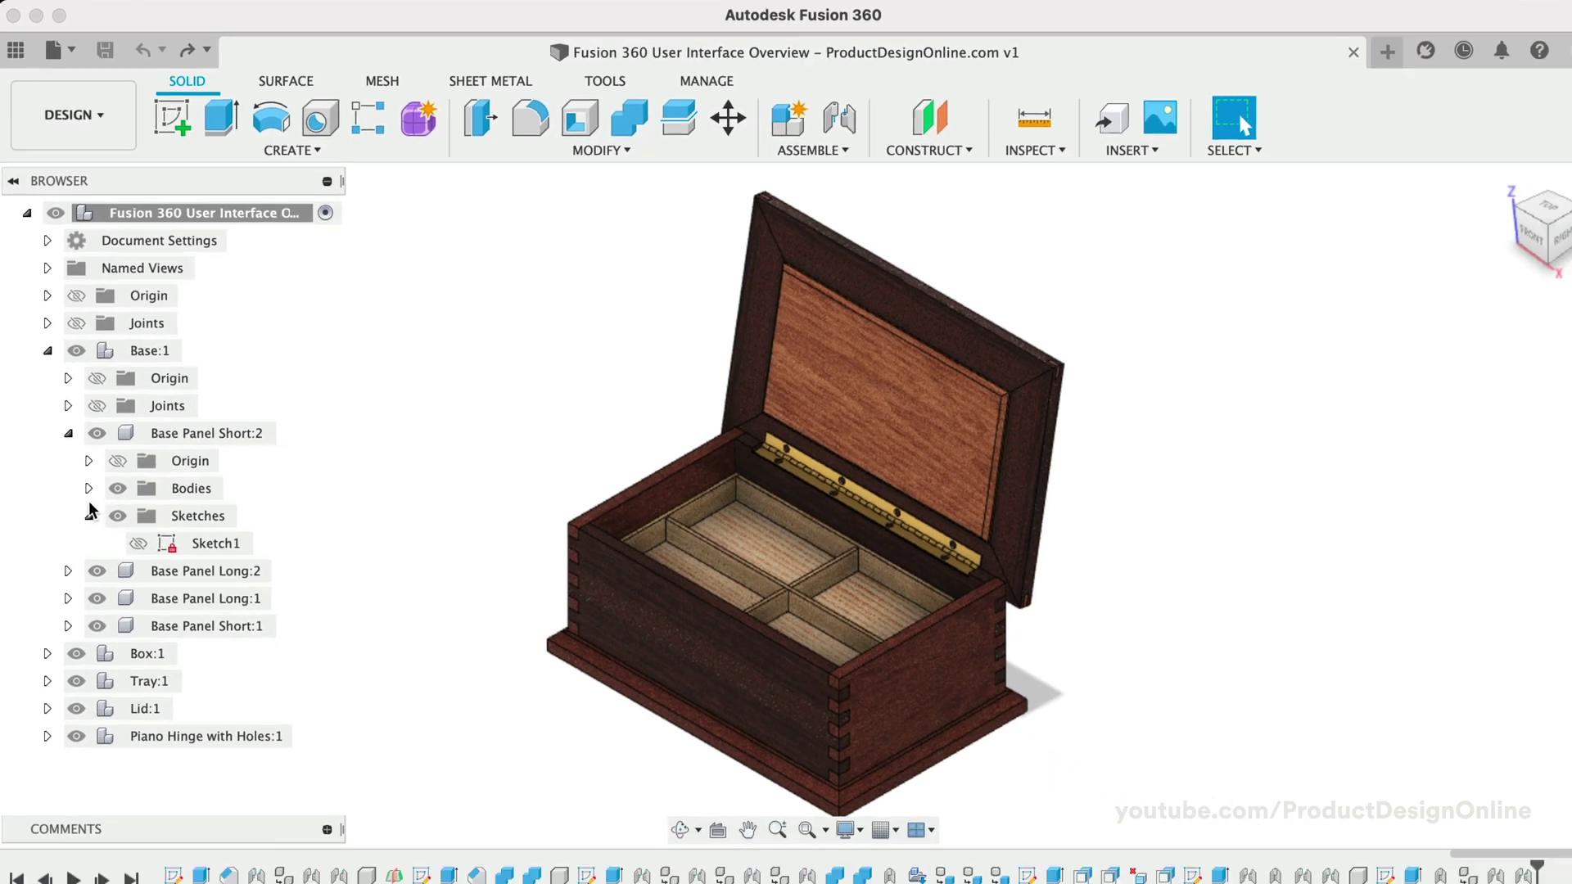
{"action": "left_click", "coordinate": [87, 505]}
{"action": "left_click", "coordinate": [67, 423]}
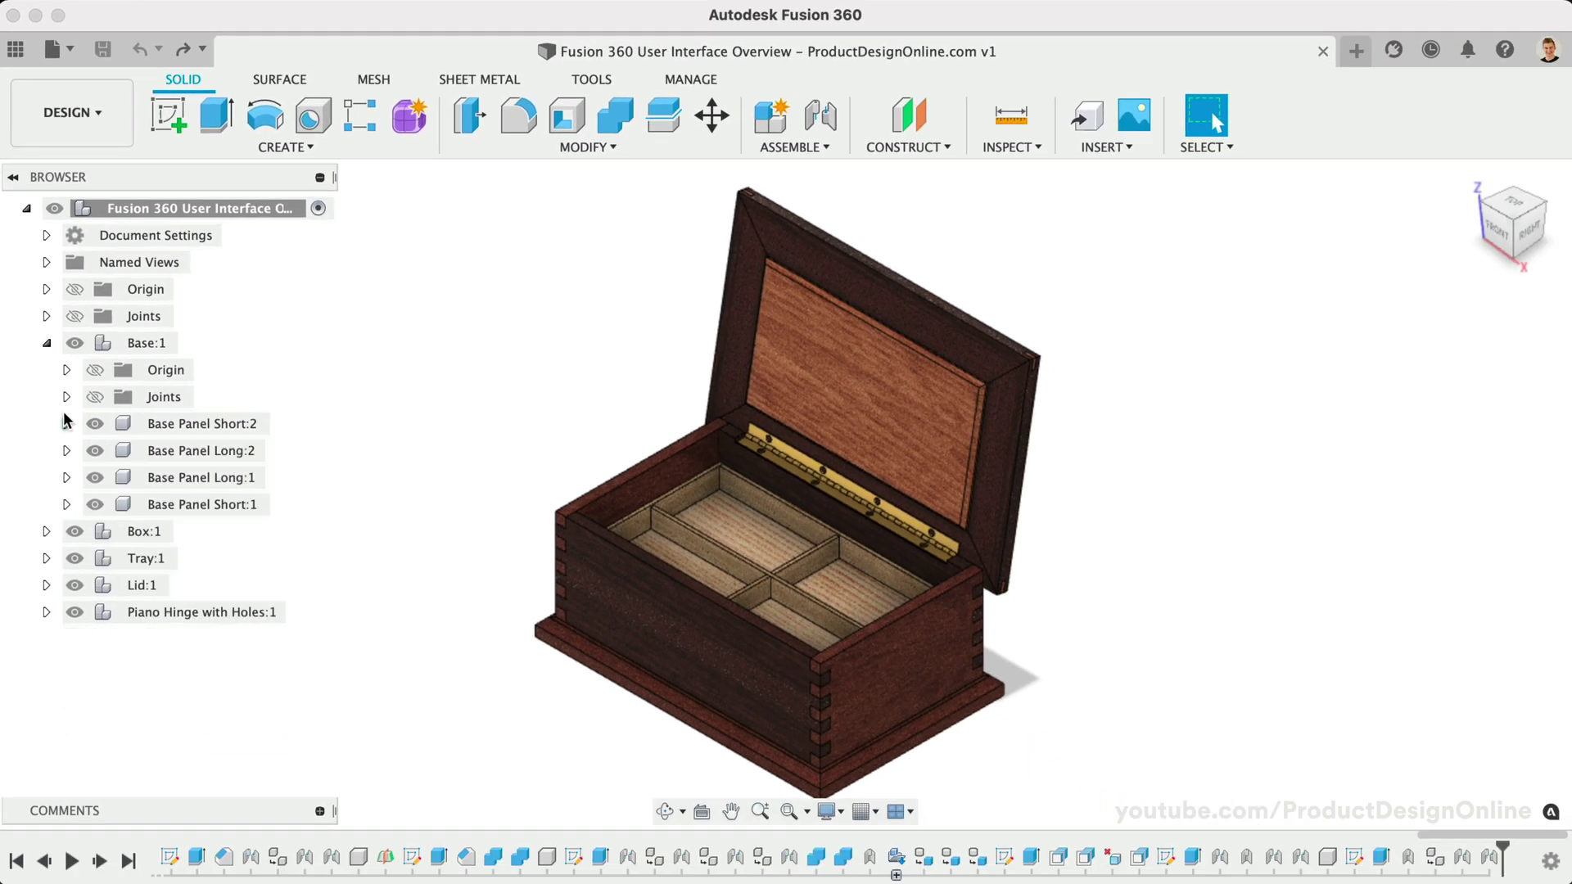
{"action": "left_click", "coordinate": [75, 343]}
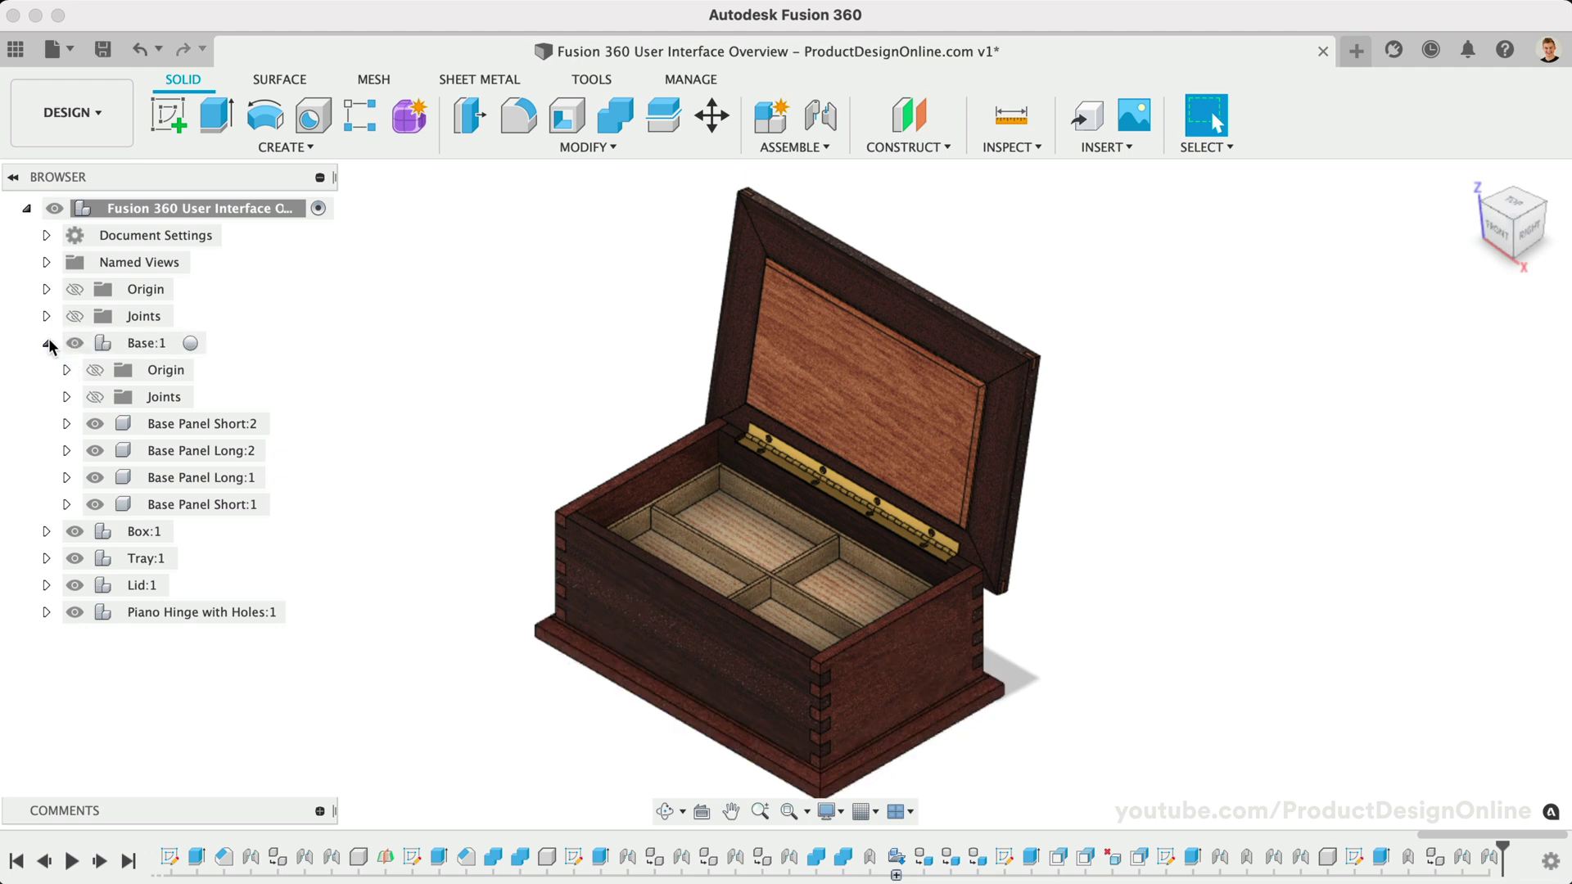
{"action": "left_click", "coordinate": [47, 342]}
{"action": "left_click", "coordinate": [45, 235]}
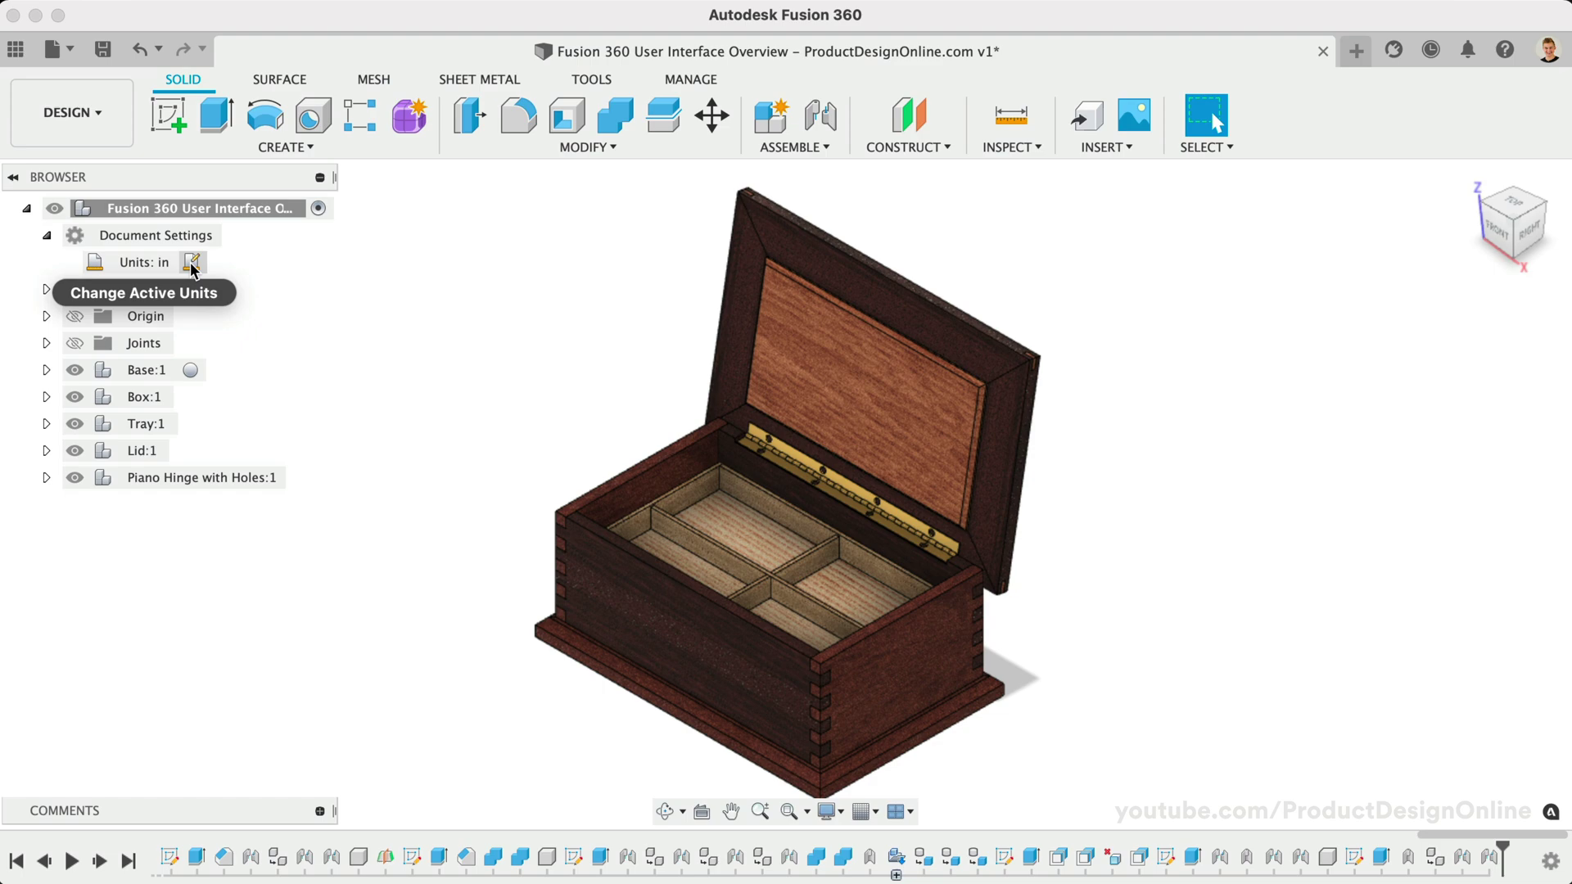
- Collapse Document Settings and view the box from the front, two corners and left
{"action": "left_click", "coordinate": [45, 234]}
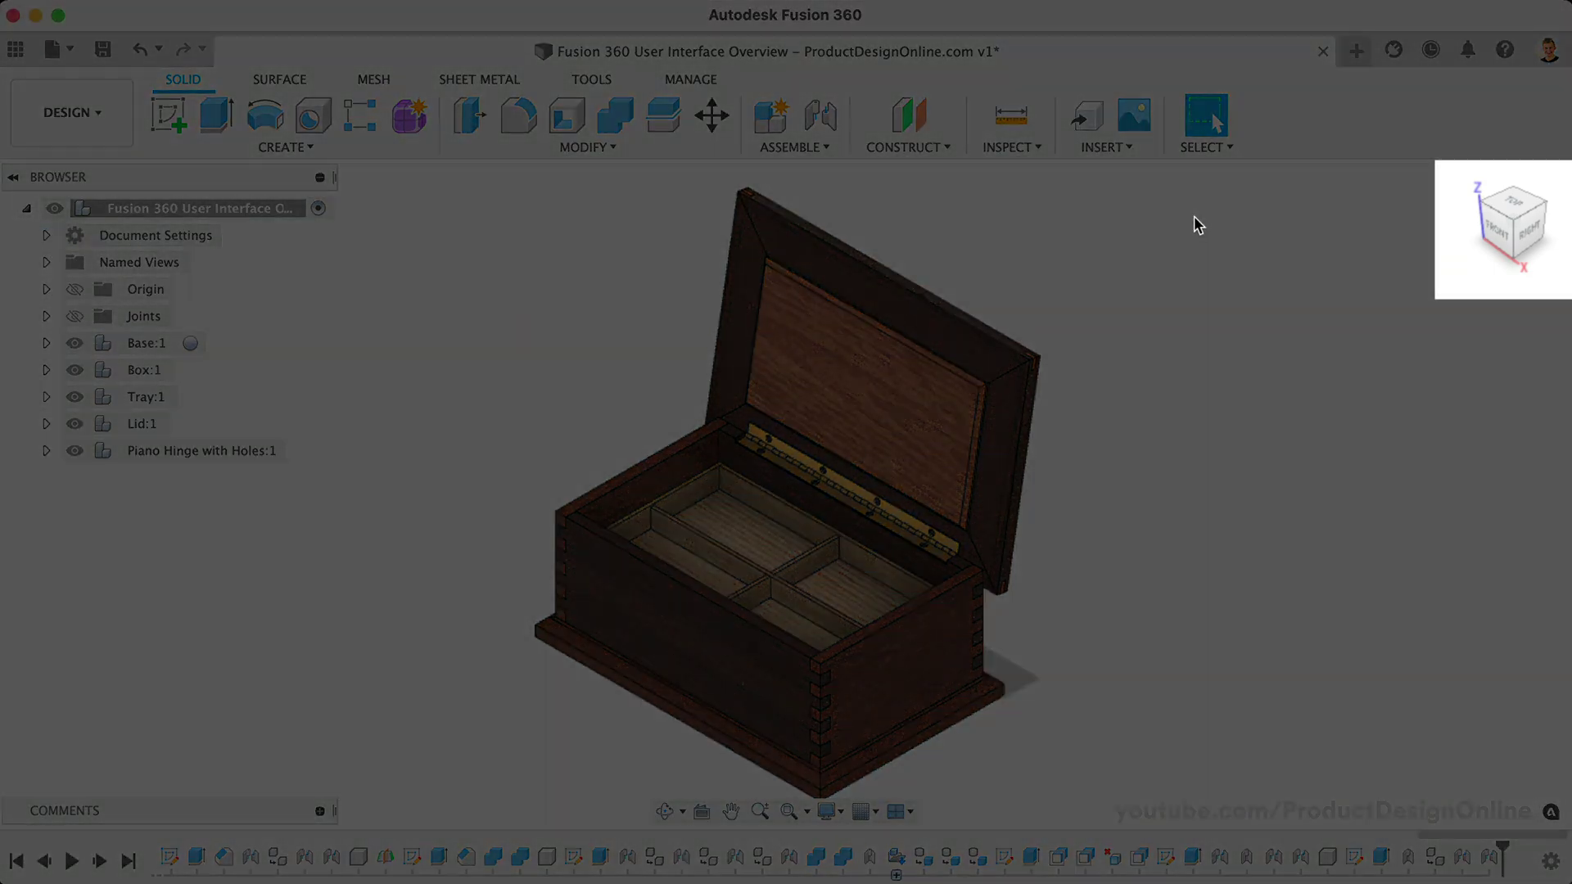
{"action": "mouse_move", "coordinate": [1507, 218]}
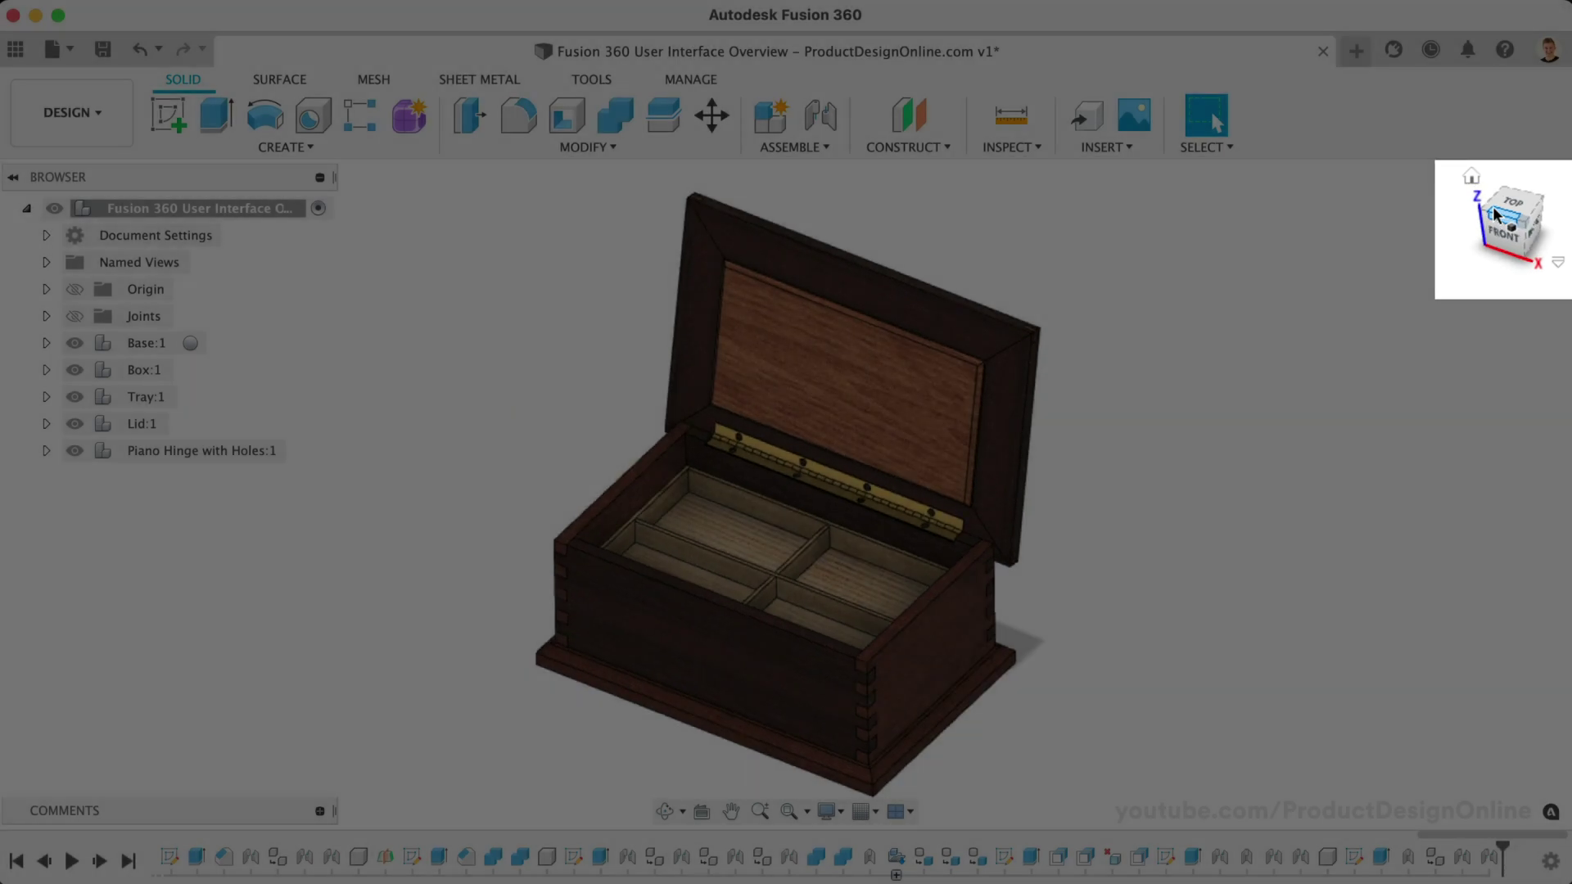
{"action": "left_click", "coordinate": [1494, 215]}
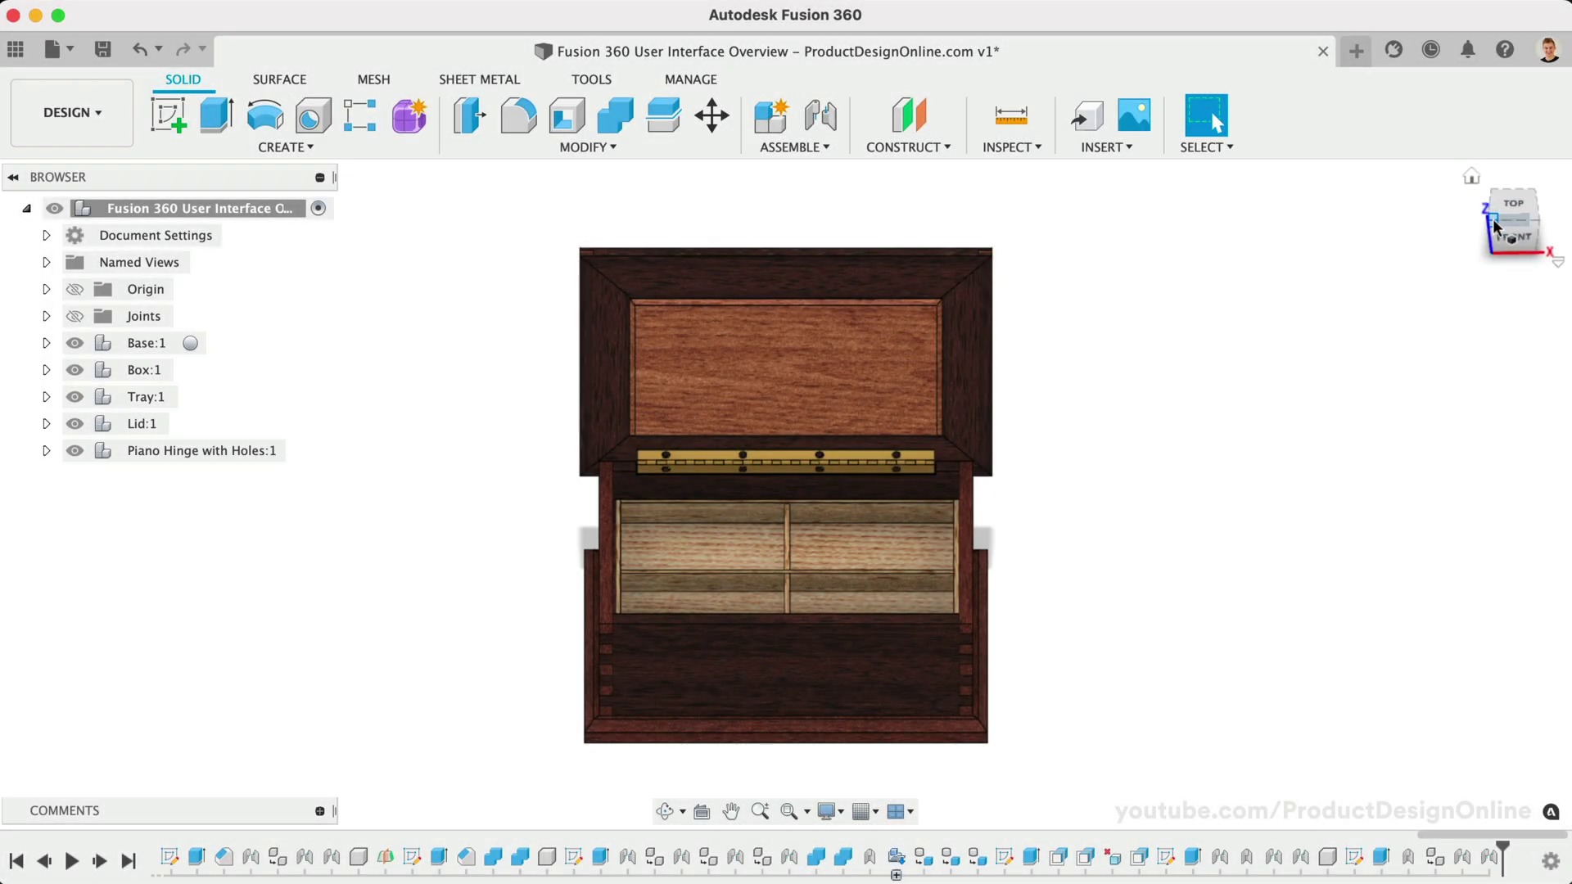
{"action": "left_click", "coordinate": [1494, 221]}
{"action": "left_click", "coordinate": [1496, 216]}
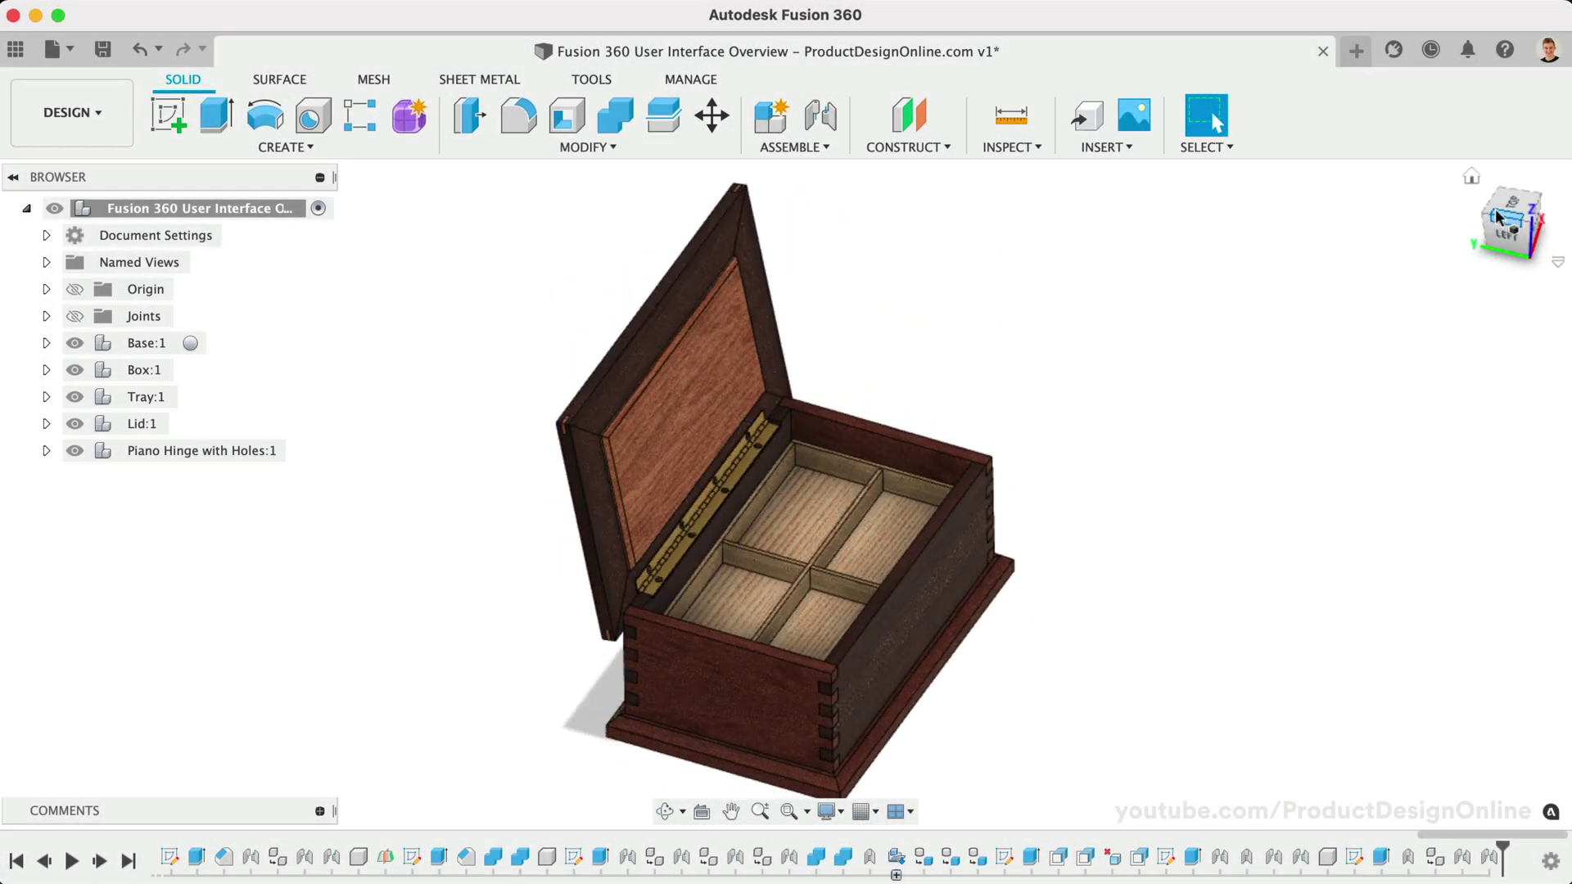
{"action": "left_click", "coordinate": [1509, 234]}
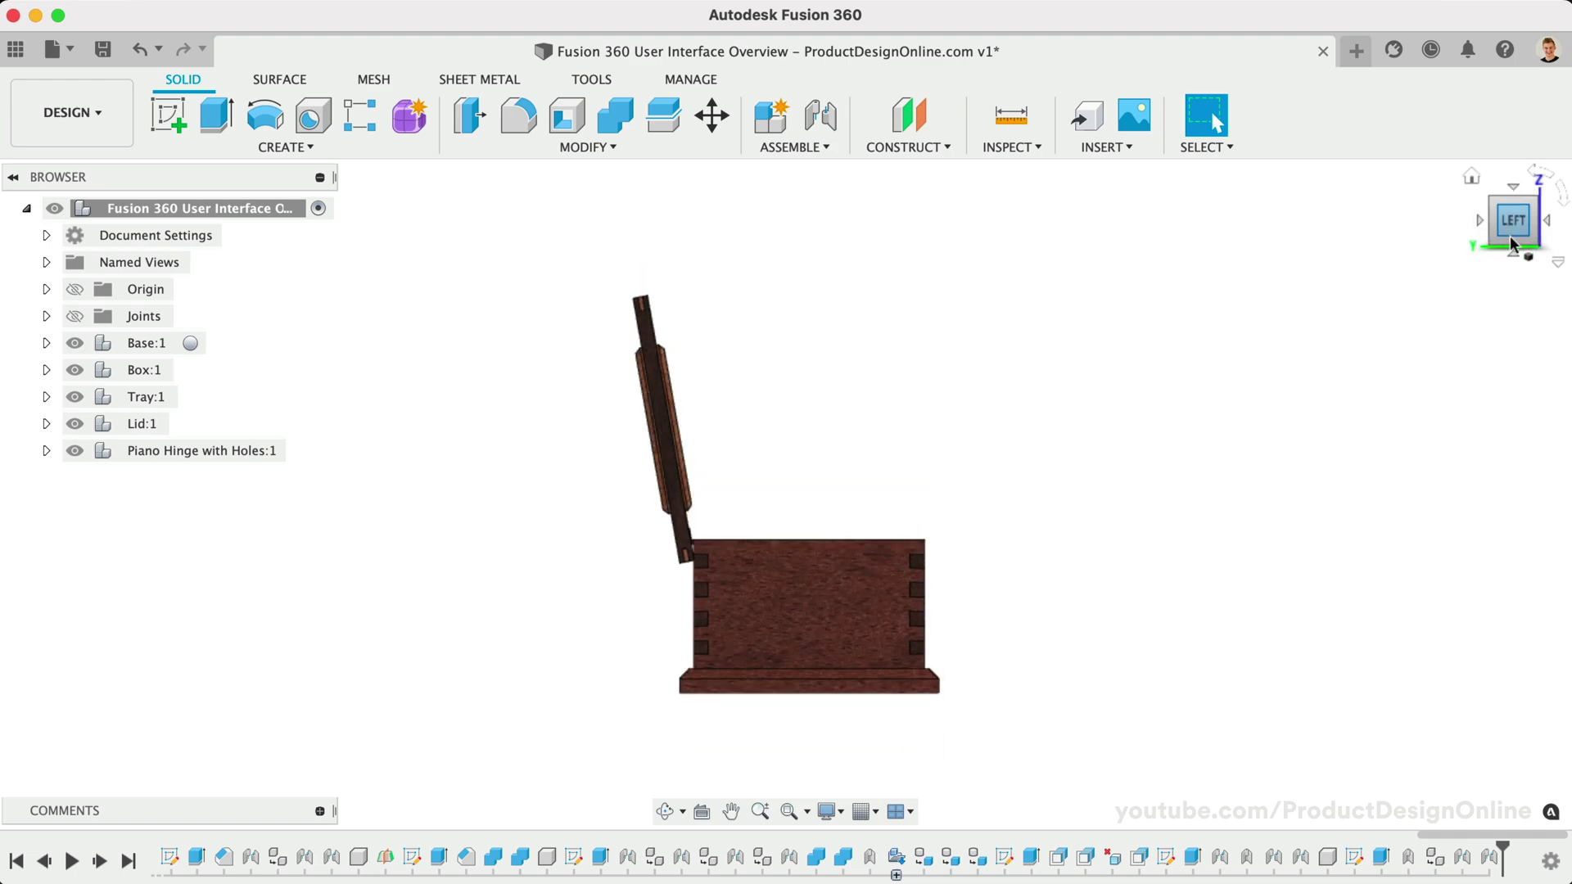
- Orbit the box from above, return to the Home view, and open the camera view options
{"action": "left_click_drag", "start_coordinate": [1509, 234], "coordinate": [1479, 295]}
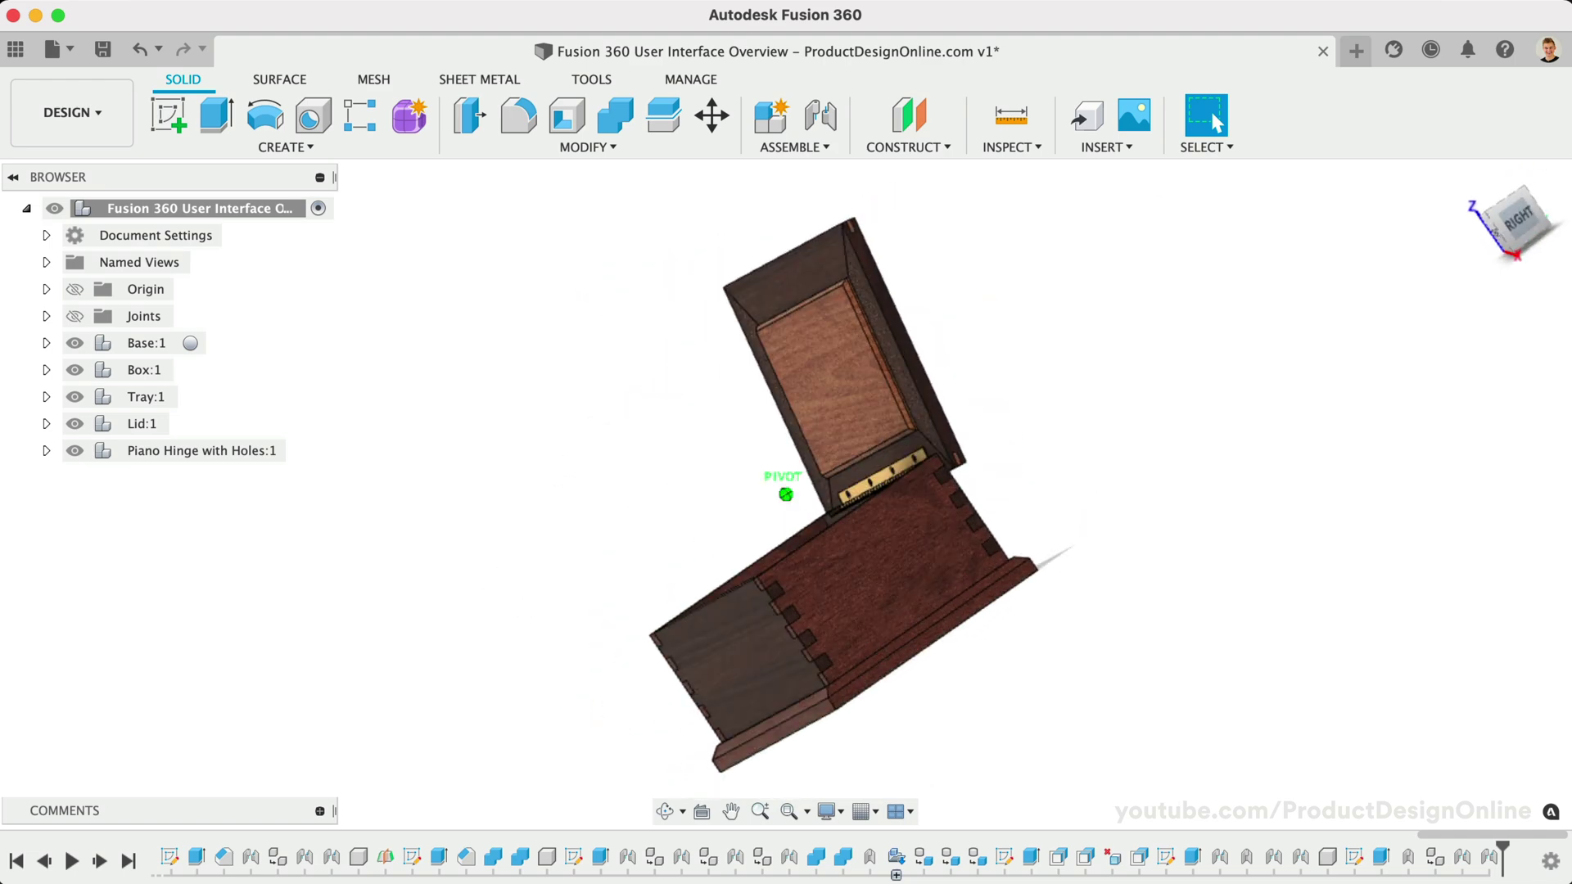
{"action": "middle_click_drag", "start_coordinate": [1480, 294], "coordinate": [1155, 257], "text": "shift"}
{"action": "mouse_move", "coordinate": [1514, 225]}
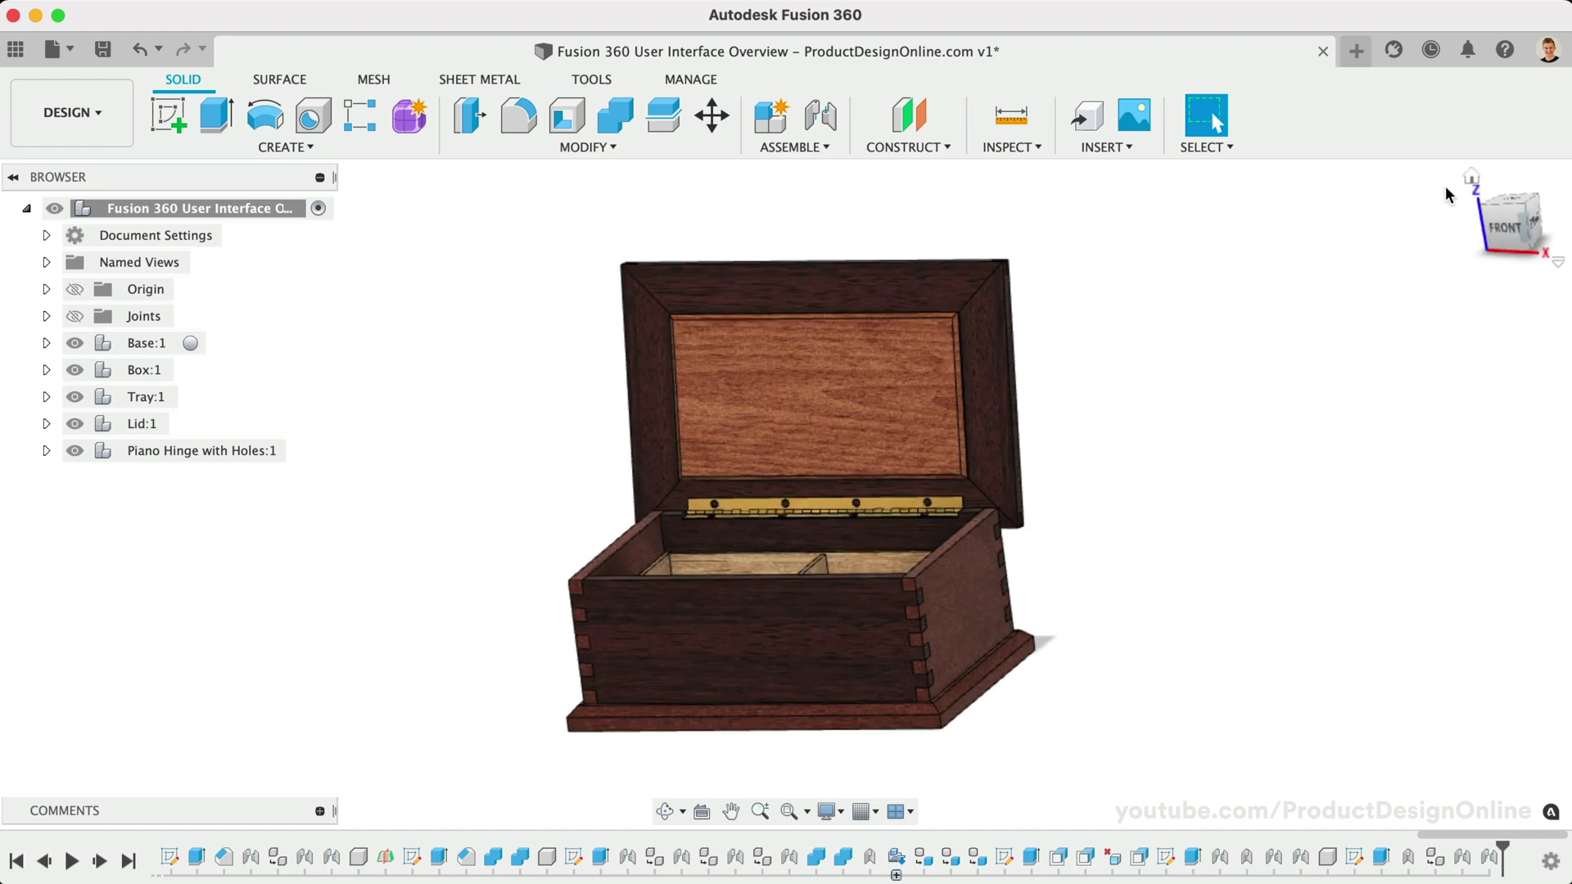
{"action": "left_click", "coordinate": [1471, 178]}
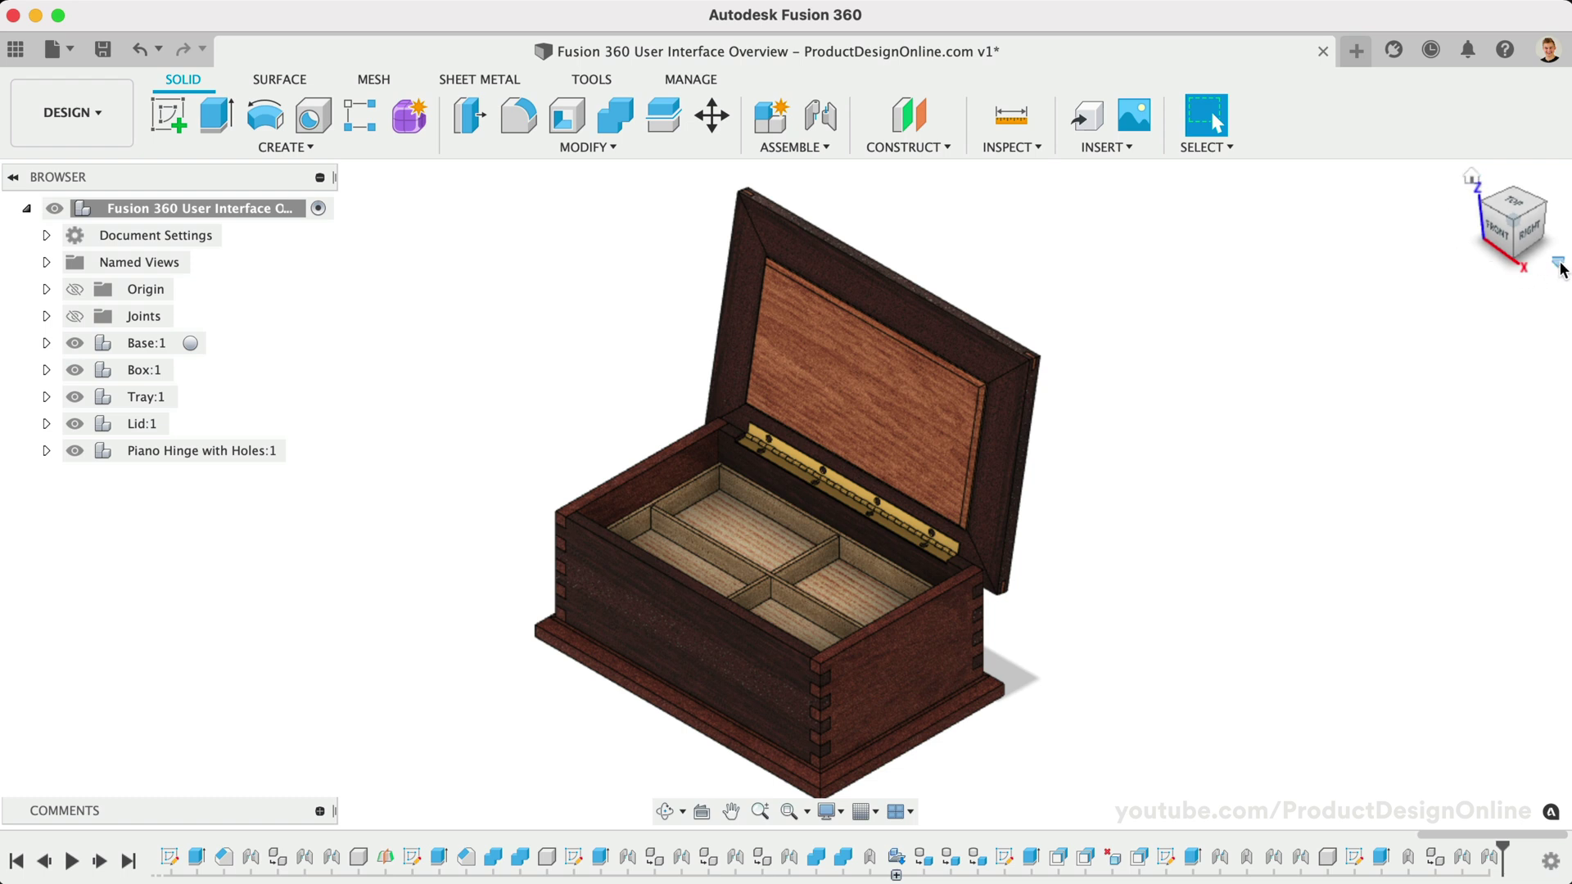
{"action": "left_click", "coordinate": [1559, 263]}
{"action": "left_click", "coordinate": [1560, 264]}
{"action": "left_click", "coordinate": [1558, 265]}
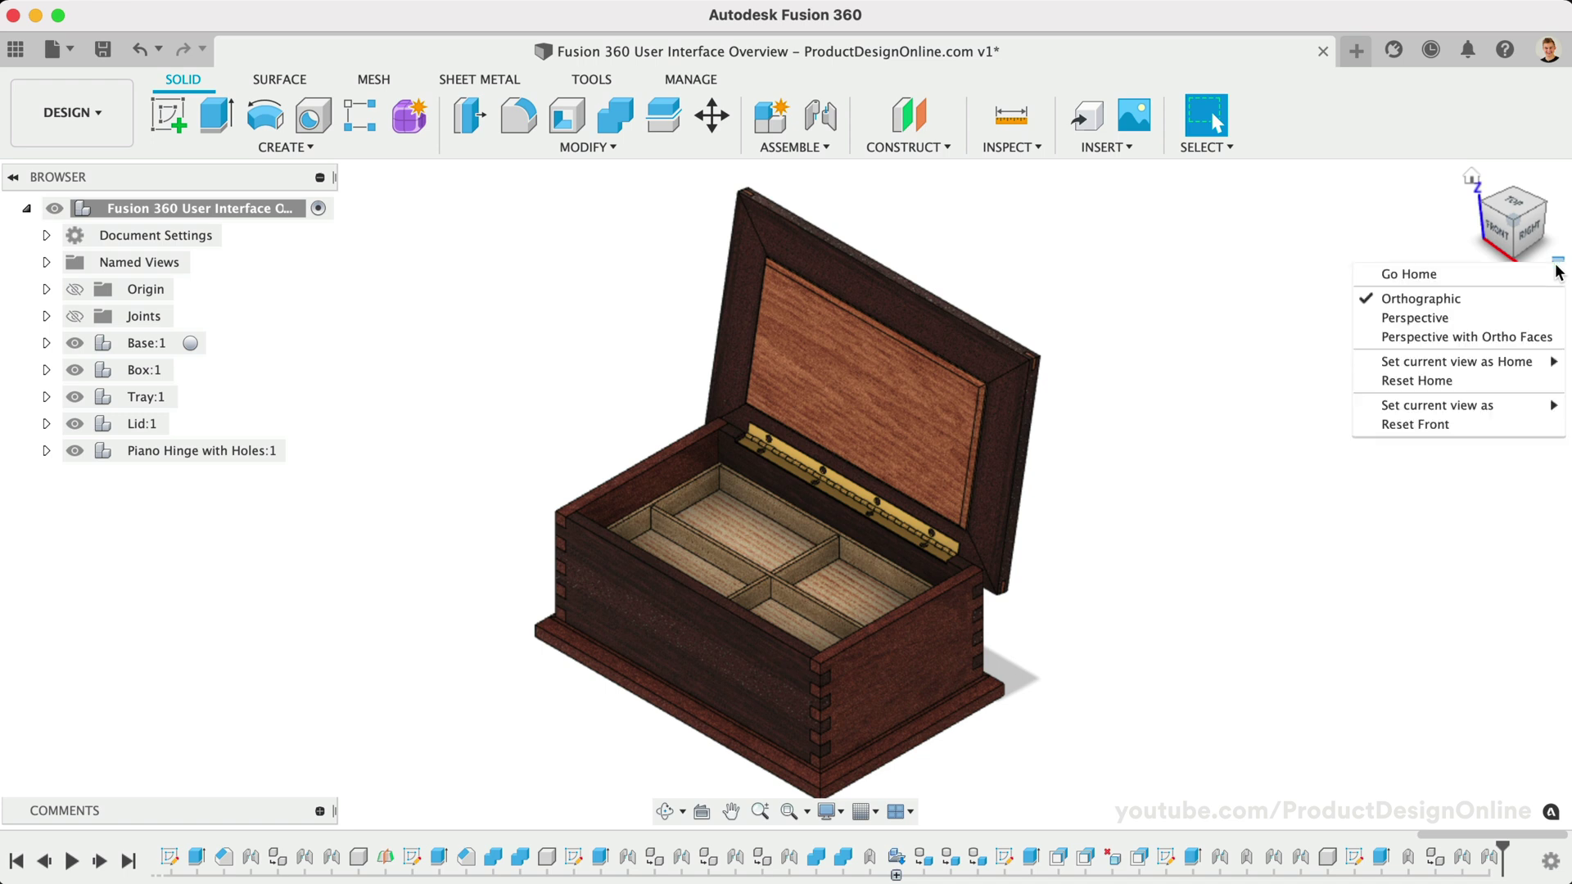
{"action": "left_click", "coordinate": [1546, 361]}
{"action": "right_click", "coordinate": [1132, 309]}
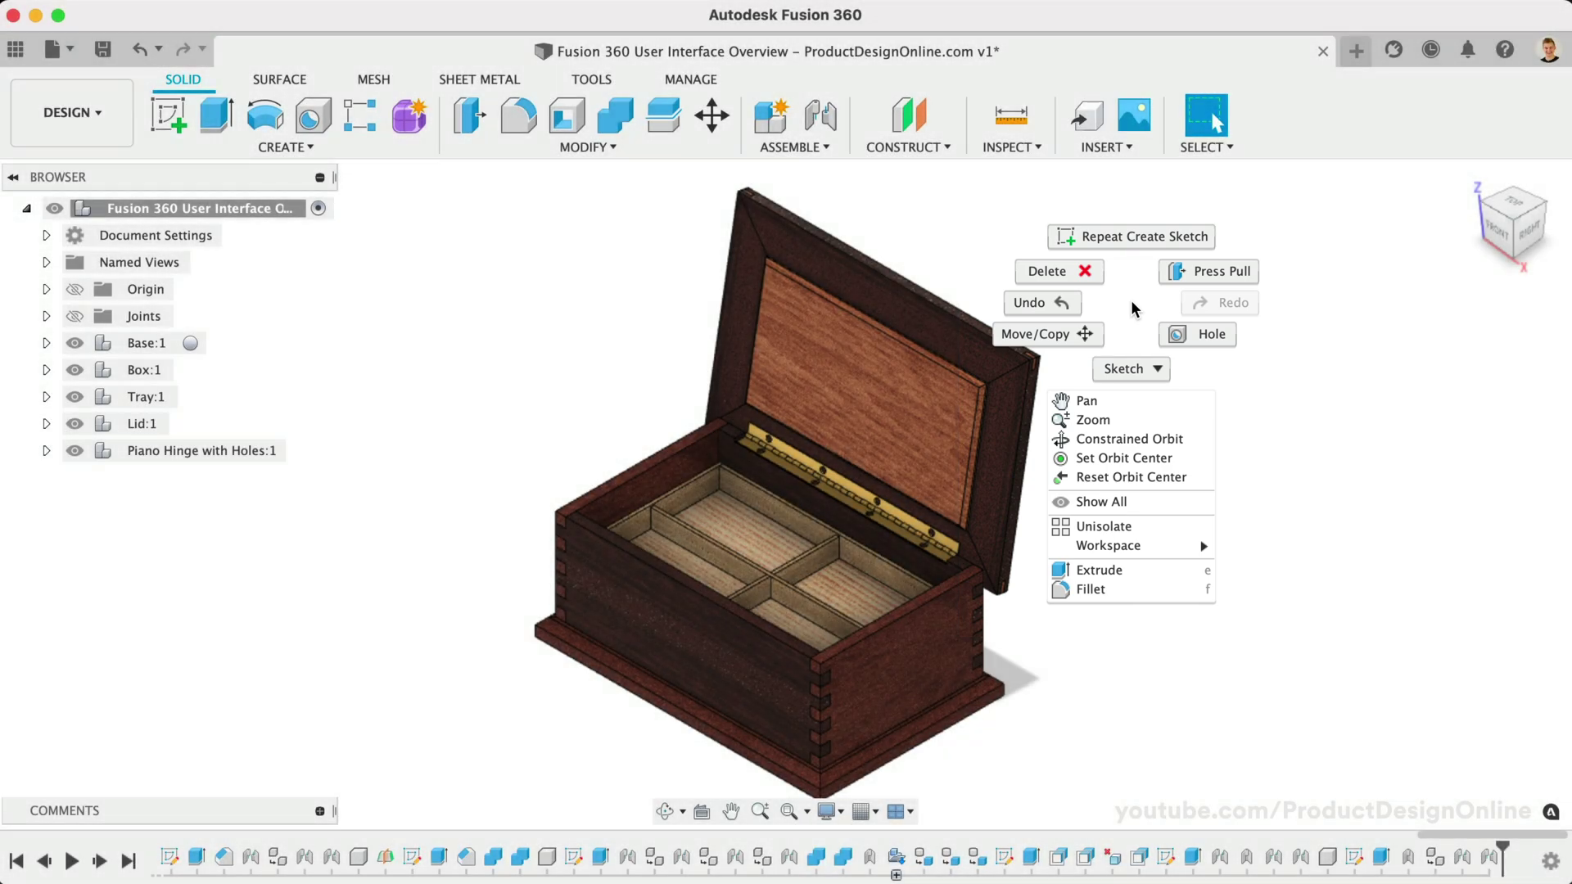
{"action": "right_click", "coordinate": [879, 298]}
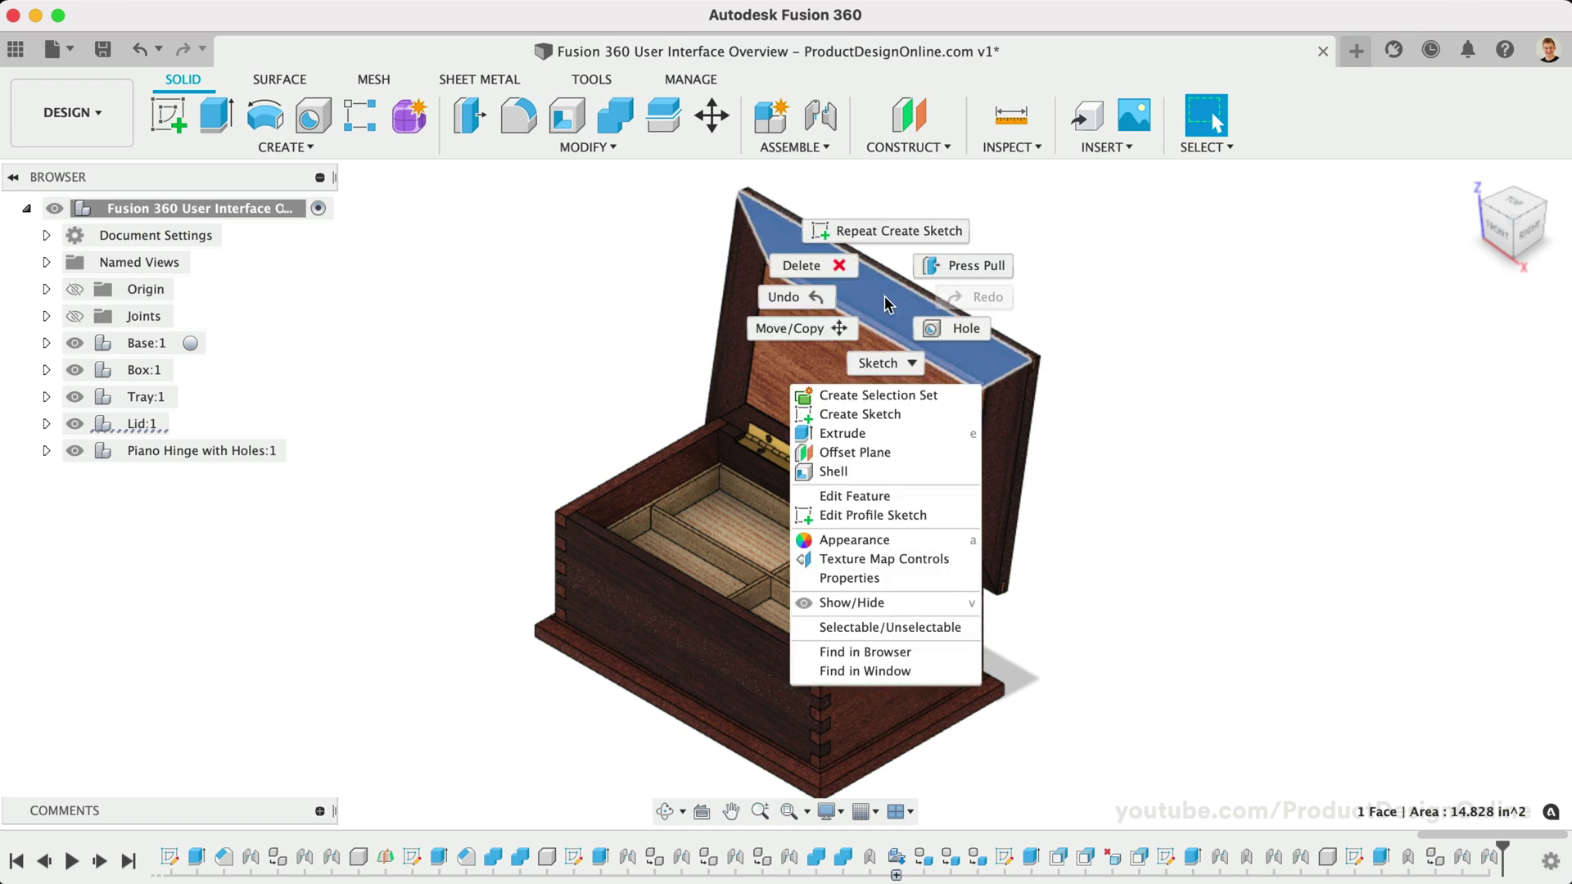
{"action": "left_click", "coordinate": [1140, 325]}
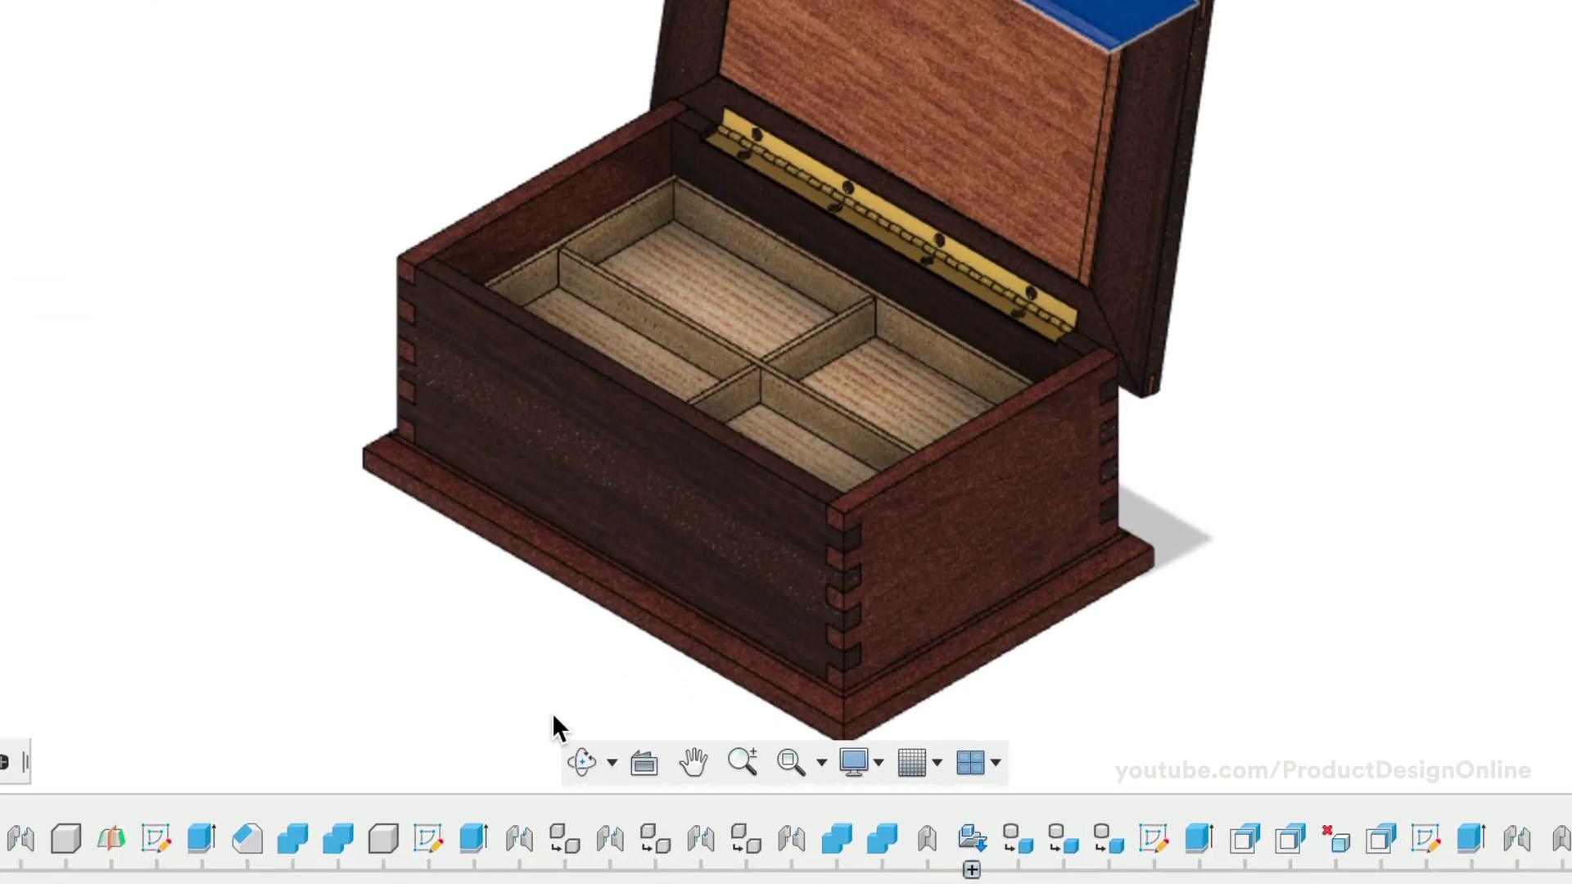
- Clear the lid face selection and set the visual style to Shaded
{"action": "left_click", "coordinate": [491, 725]}
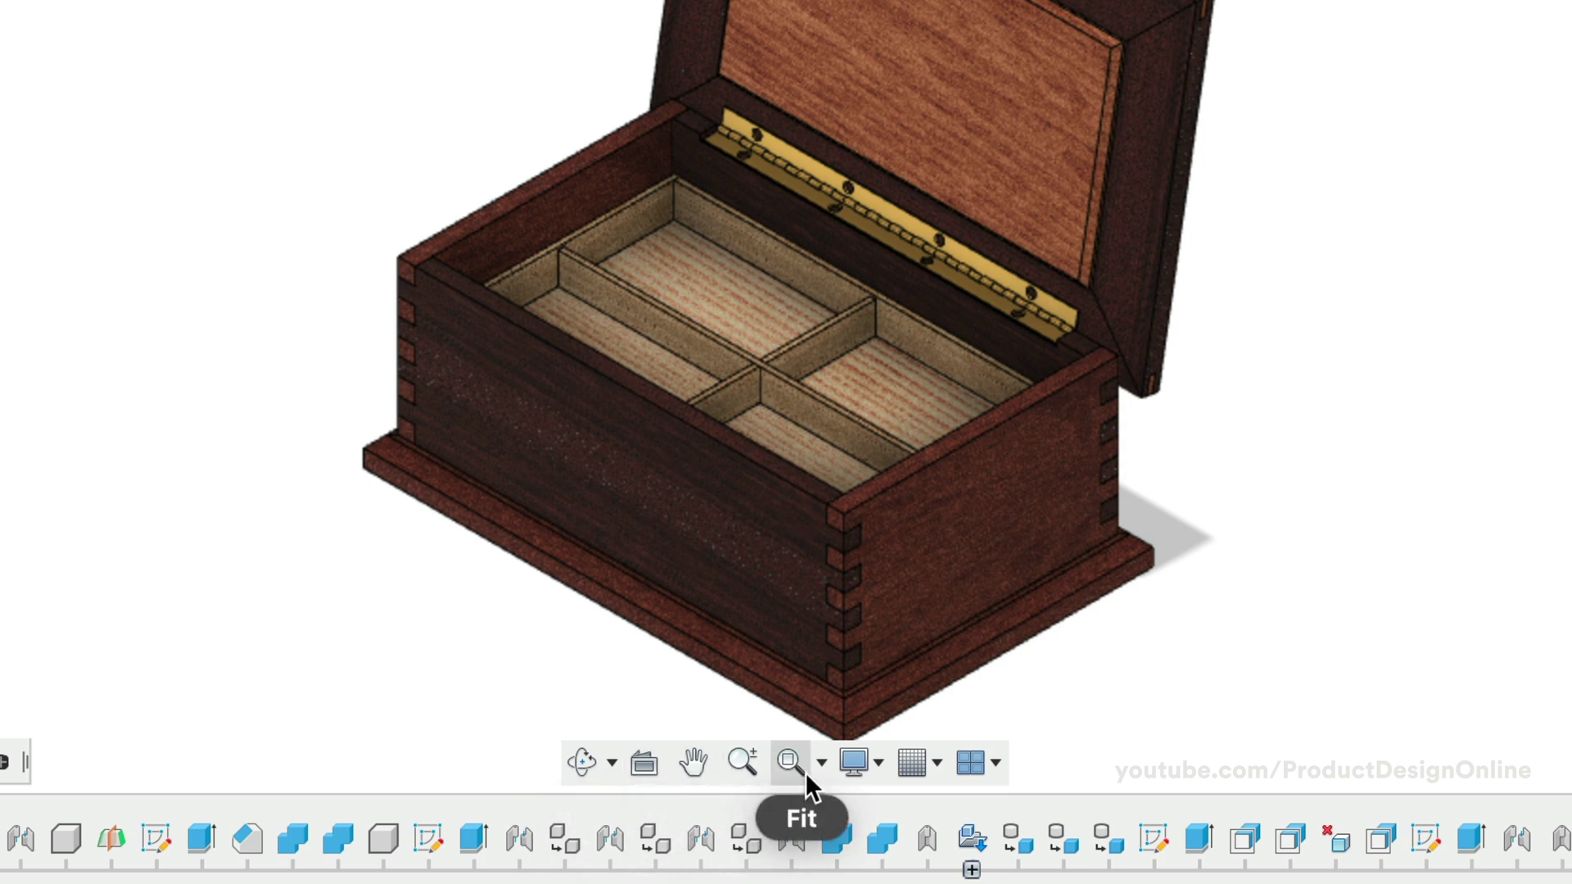
{"action": "left_click", "coordinate": [866, 768]}
{"action": "mouse_move", "coordinate": [937, 812]}
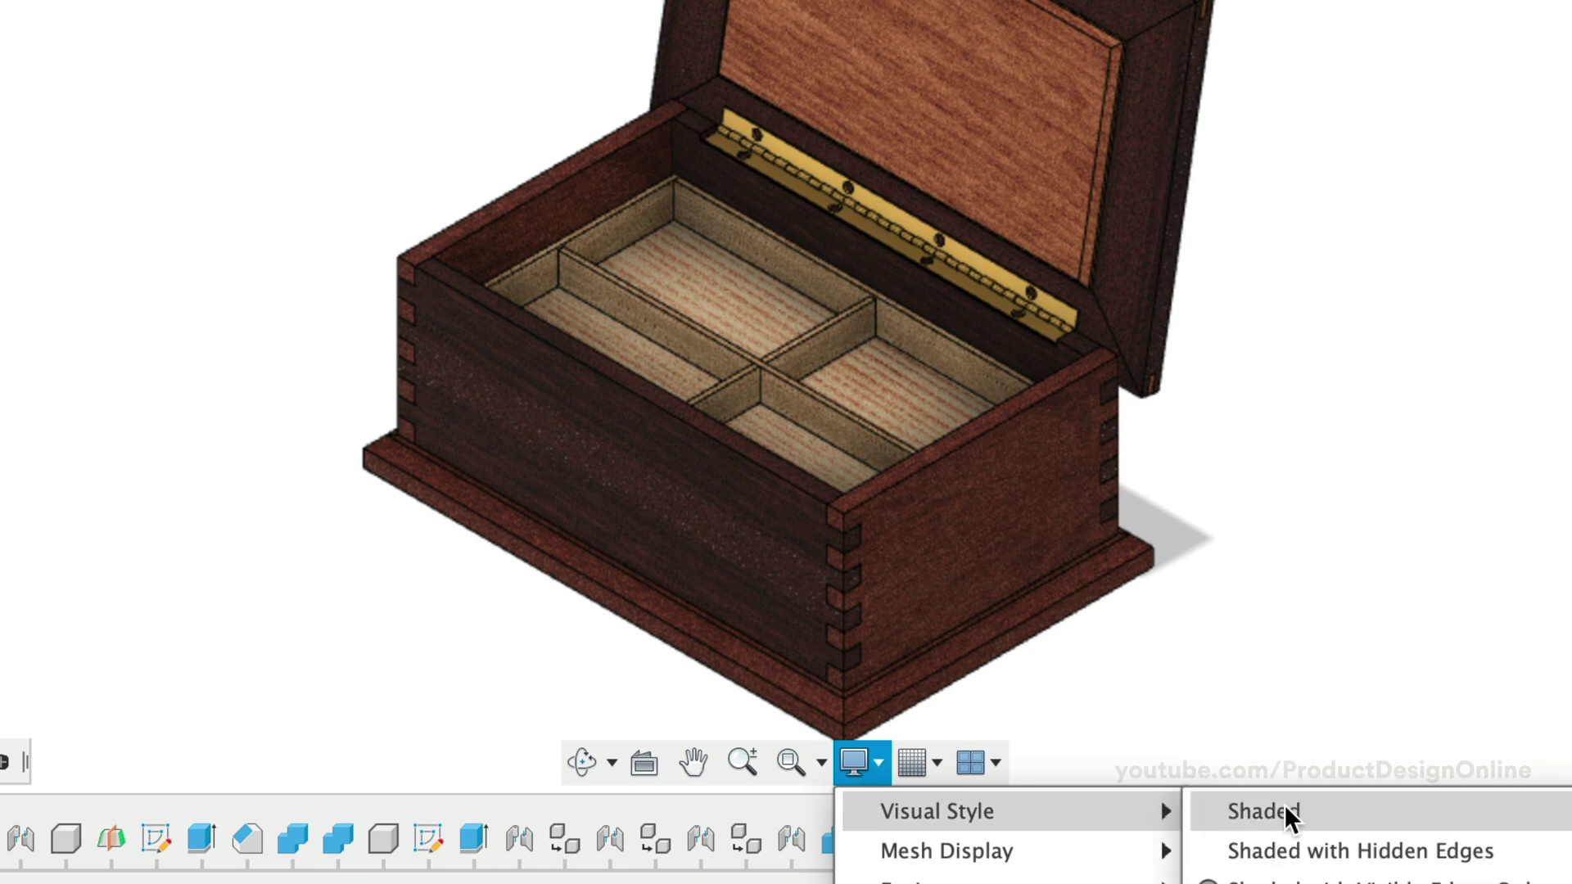
{"action": "left_click", "coordinate": [1282, 805]}
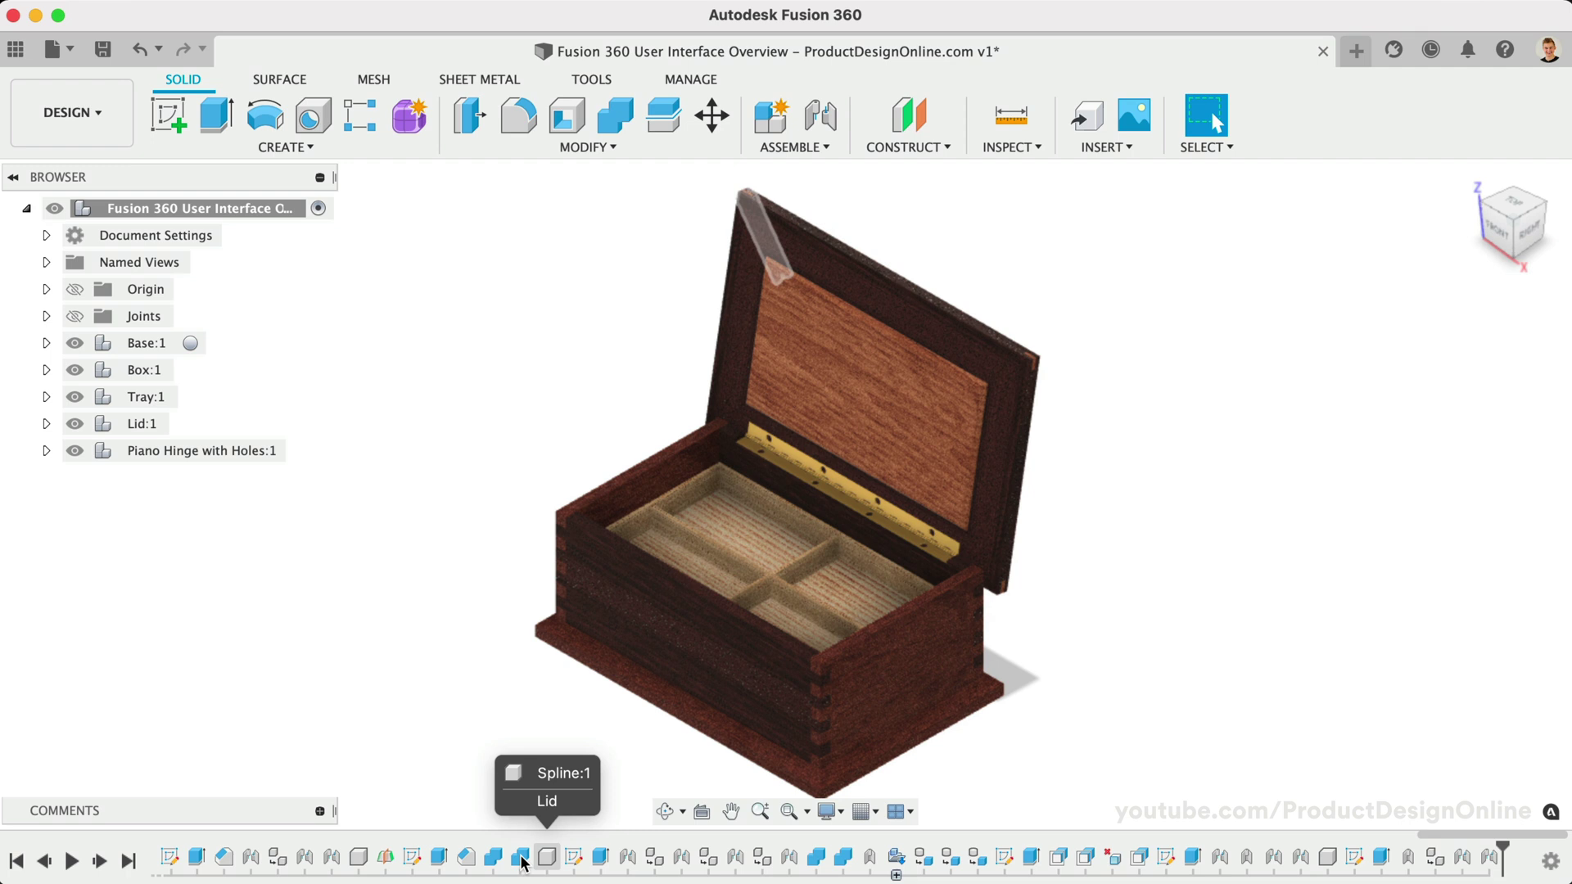
- Replay and stop the timeline history, then edit an early extrude feature
{"action": "left_click", "coordinate": [70, 862]}
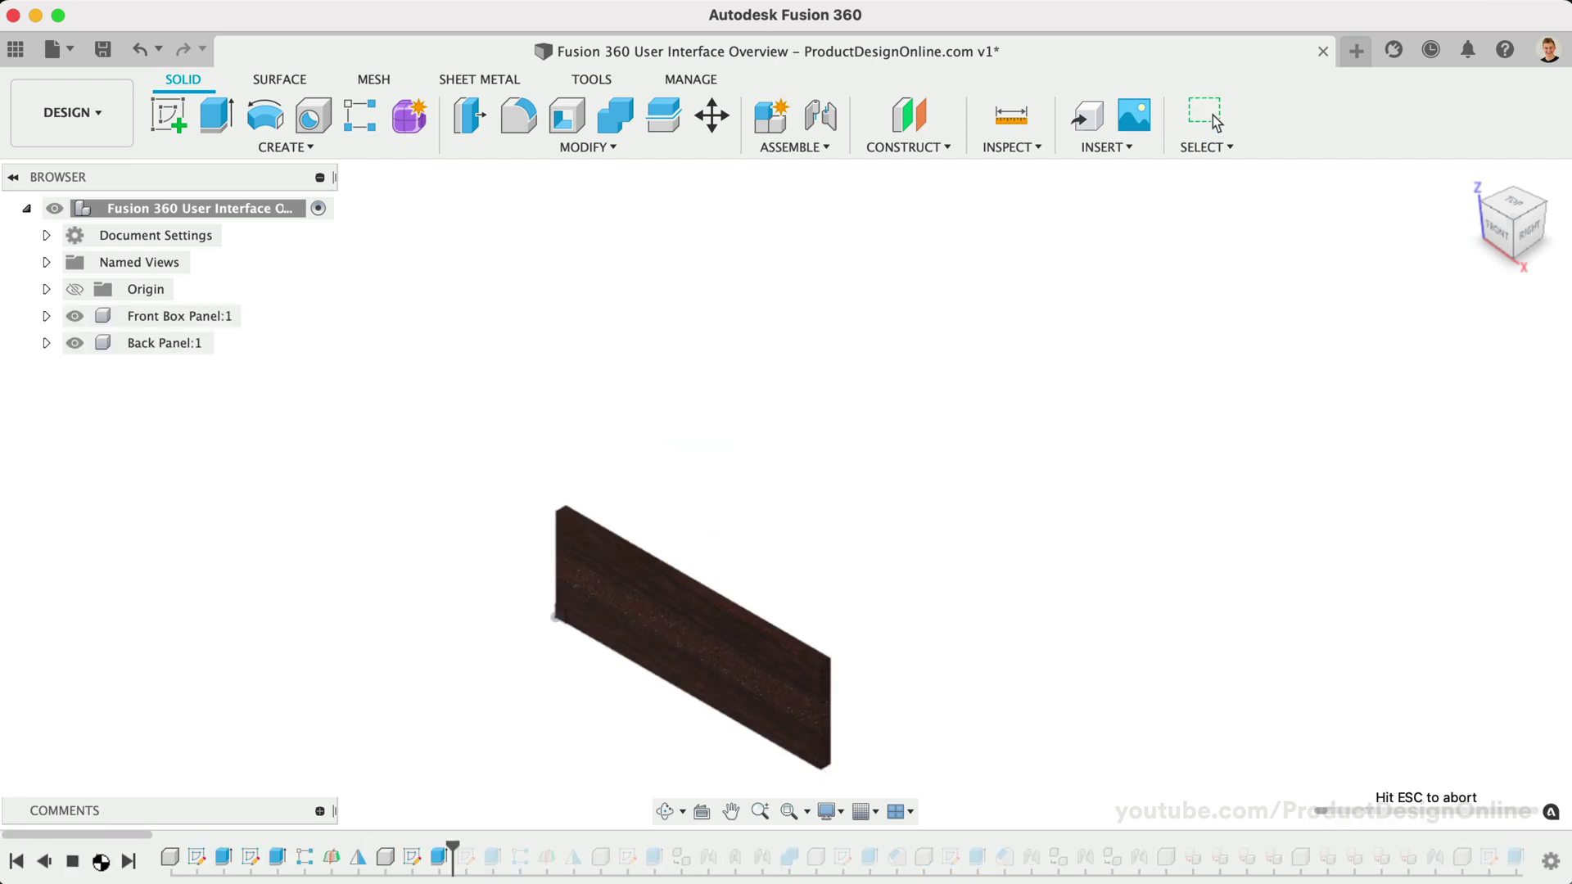
{"action": "left_click", "coordinate": [79, 860]}
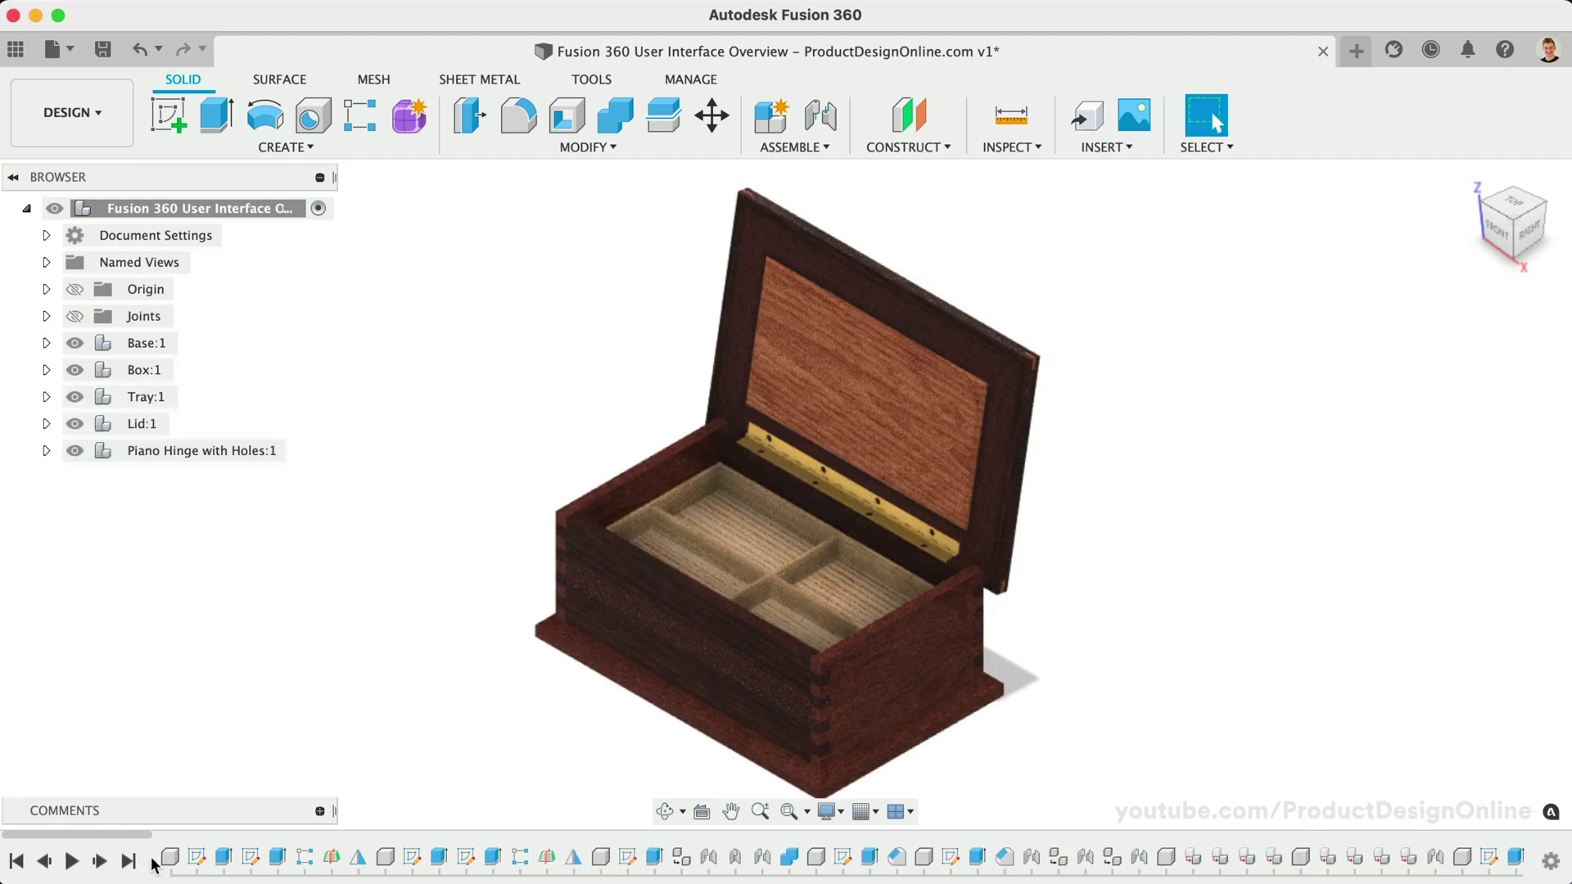
{"action": "double_click", "coordinate": [269, 862]}
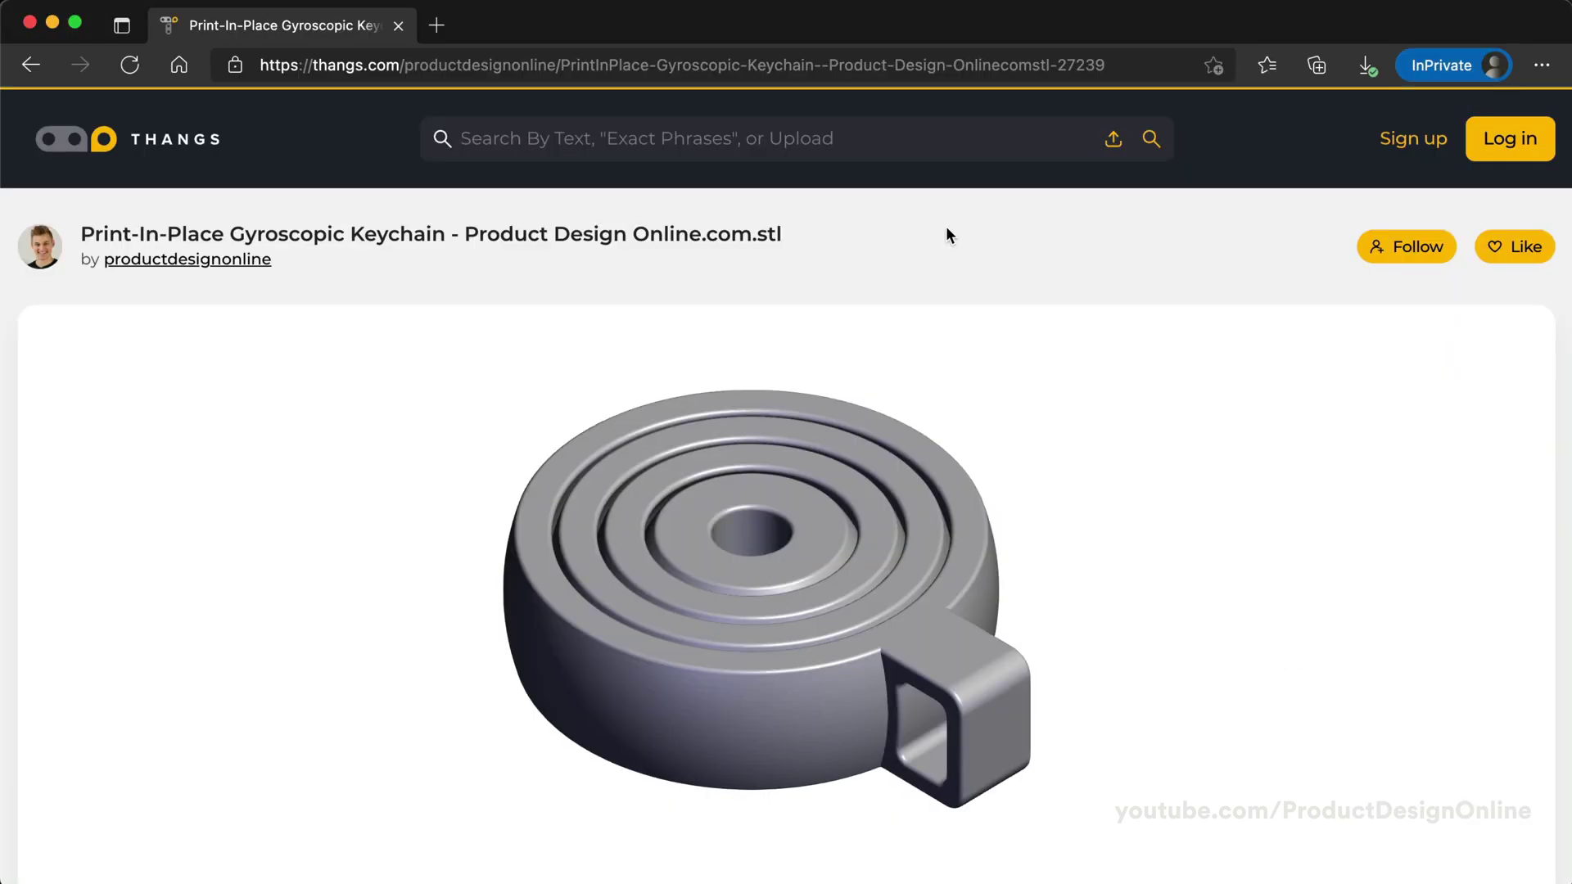
{"action": "scroll", "coordinate": [946, 235], "scroll_direction": "down", "scroll_amount": 3}
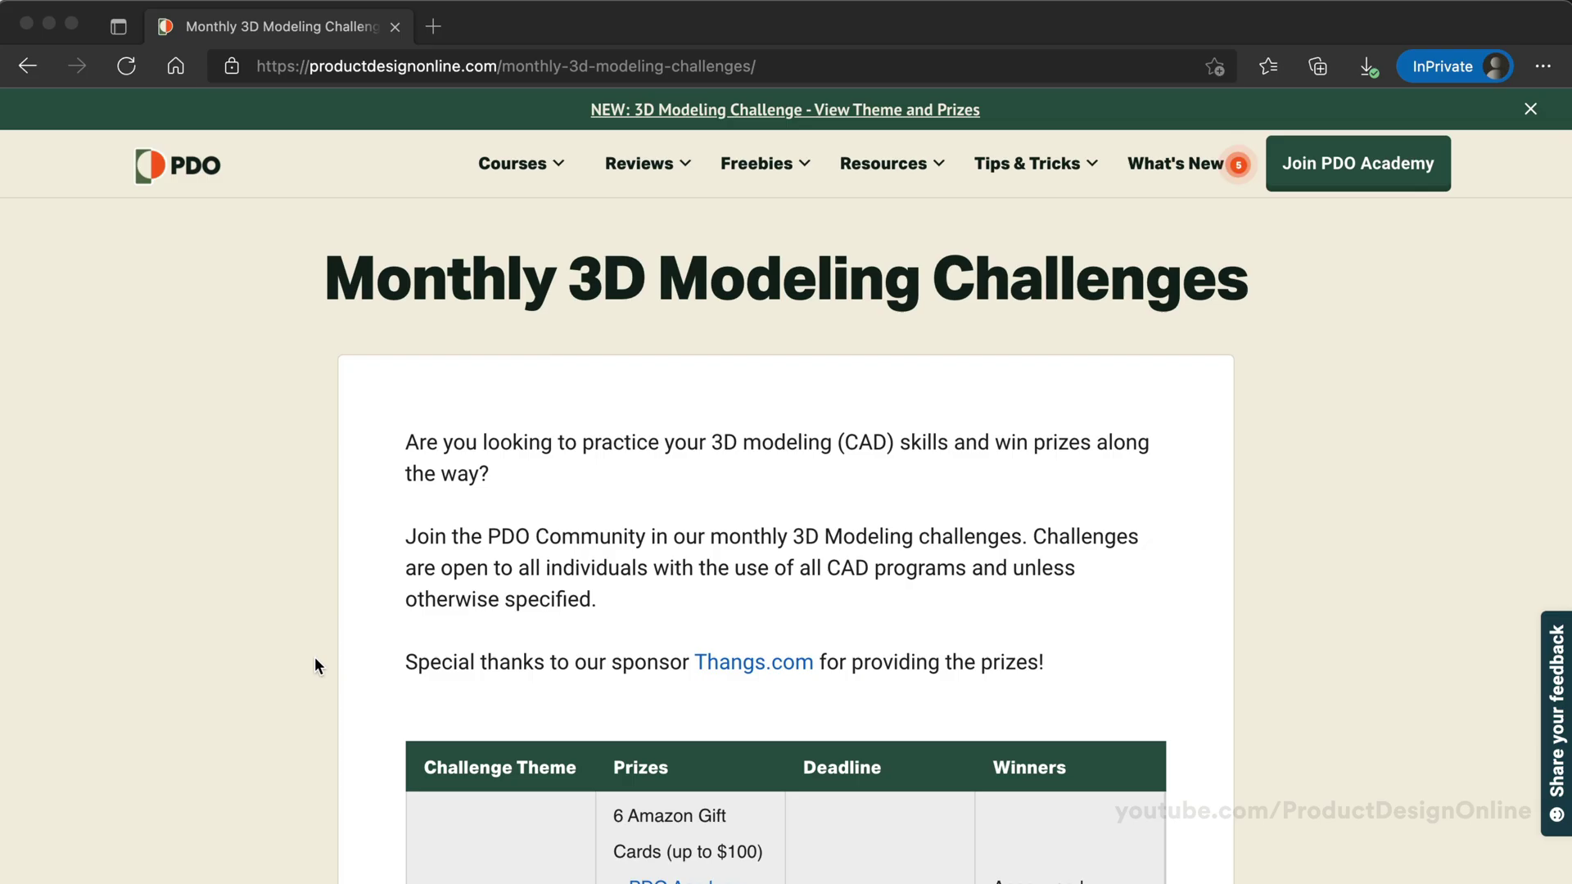
{"action": "scroll", "coordinate": [314, 659], "scroll_direction": "down", "scroll_amount": 2}
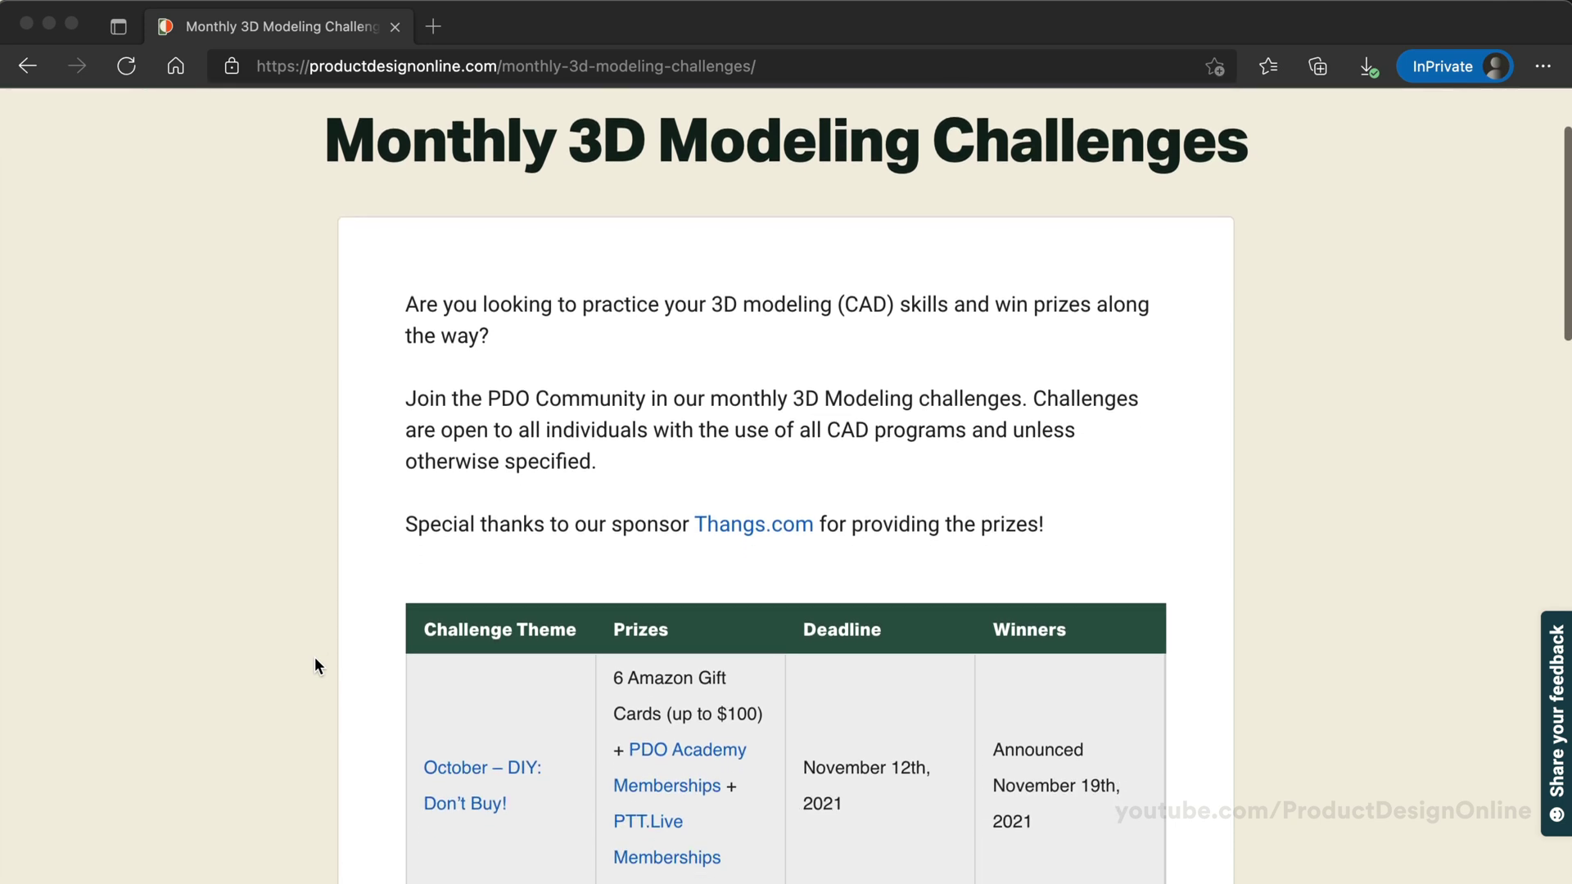
- Follow the October – DIY: Don't Buy! challenge link
{"action": "left_click", "coordinate": [462, 765]}
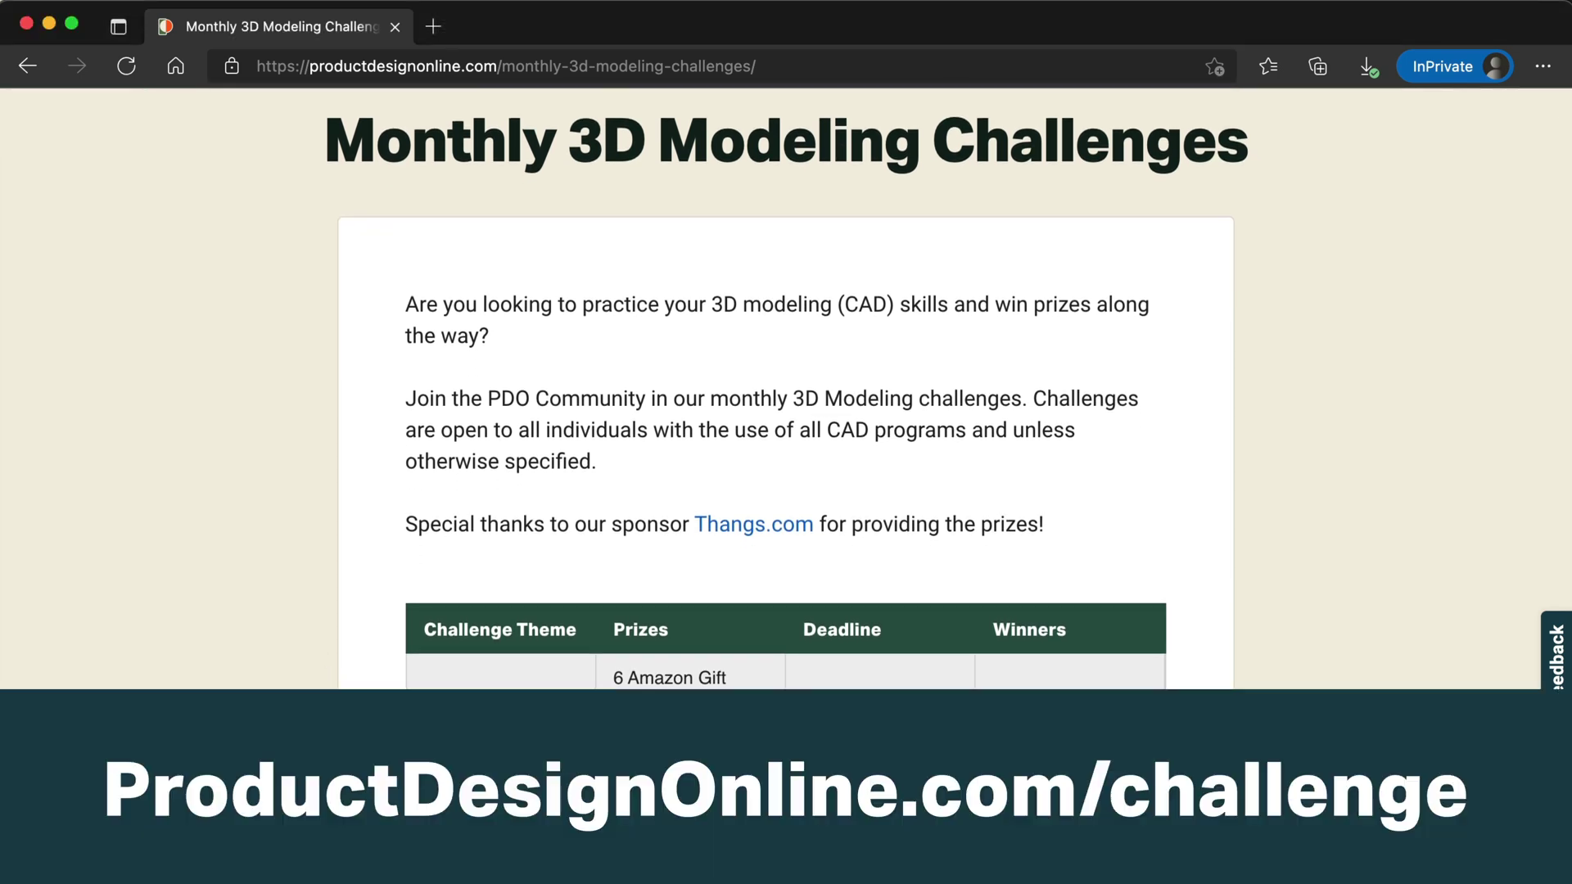